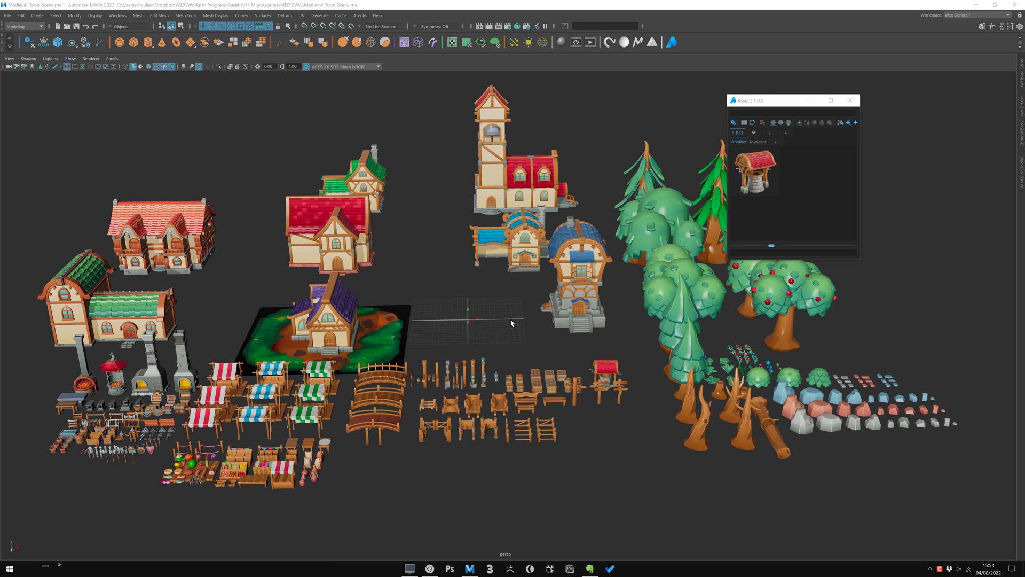
# - Examine the medieval scene's bridges, carts, trees, plants and rocks from several viewpoints
pyautogui.click(608, 398)
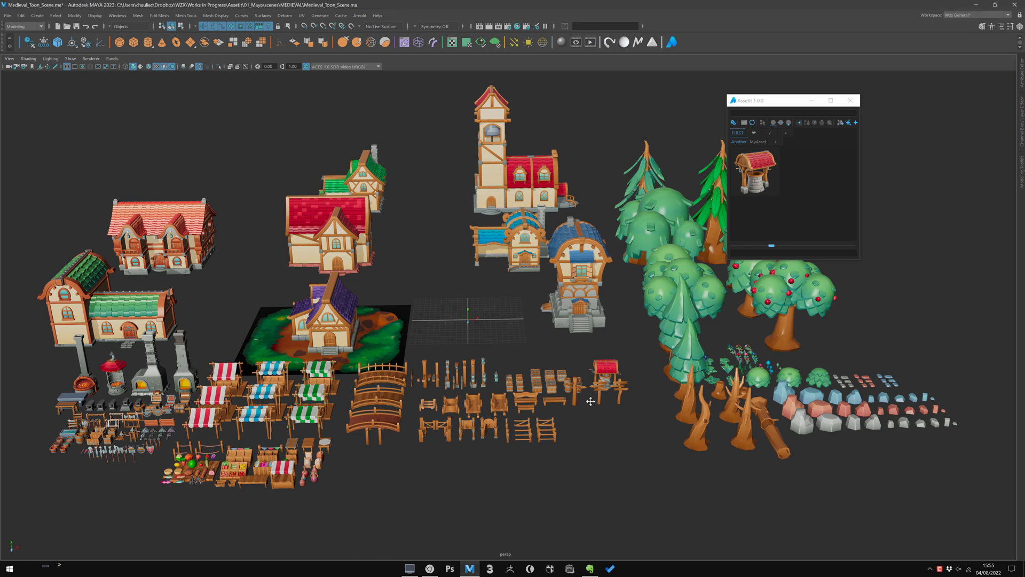
pyautogui.keyDown('alt'); pyautogui.moveTo(608, 398); pyautogui.dragTo(556, 353, button='middle'); pyautogui.keyUp('alt')
pyautogui.keyDown('alt'); pyautogui.moveTo(556, 353); pyautogui.dragTo(554, 385); pyautogui.keyUp('alt')
pyautogui.keyDown('alt'); pyautogui.moveTo(555, 385); pyautogui.dragTo(555, 299, button='middle'); pyautogui.keyUp('alt')
pyautogui.keyDown('alt'); pyautogui.moveTo(554, 299); pyautogui.dragTo(648, 389, button='right'); pyautogui.keyUp('alt')
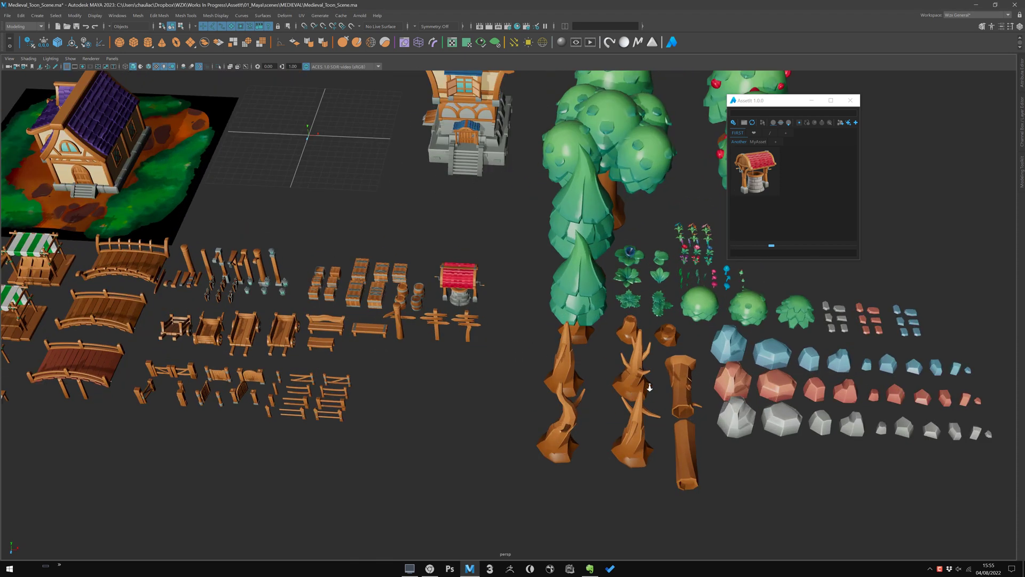
pyautogui.keyDown('alt'); pyautogui.moveTo(648, 389); pyautogui.dragTo(326, 344, button='middle'); pyautogui.keyUp('alt')
pyautogui.keyDown('alt'); pyautogui.moveTo(325, 344); pyautogui.dragTo(395, 307, button='right'); pyautogui.keyUp('alt')
pyautogui.keyDown('alt'); pyautogui.moveTo(396, 307); pyautogui.dragTo(426, 371); pyautogui.keyUp('alt')
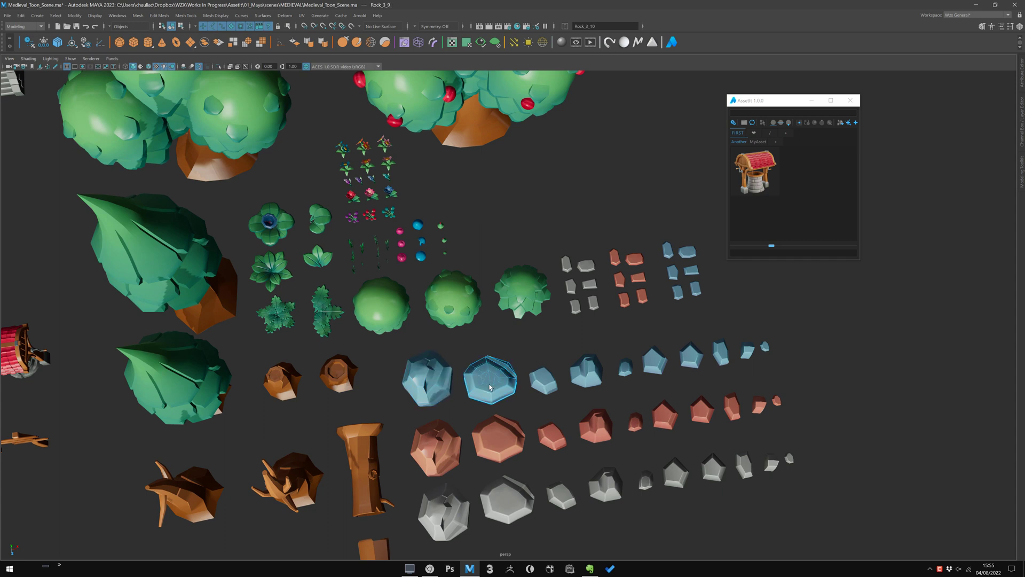
pyautogui.click(507, 501)
pyautogui.scroll(-4, 509, 328)
pyautogui.keyDown('alt'); pyautogui.moveTo(509, 328); pyautogui.dragTo(496, 333); pyautogui.keyUp('alt')
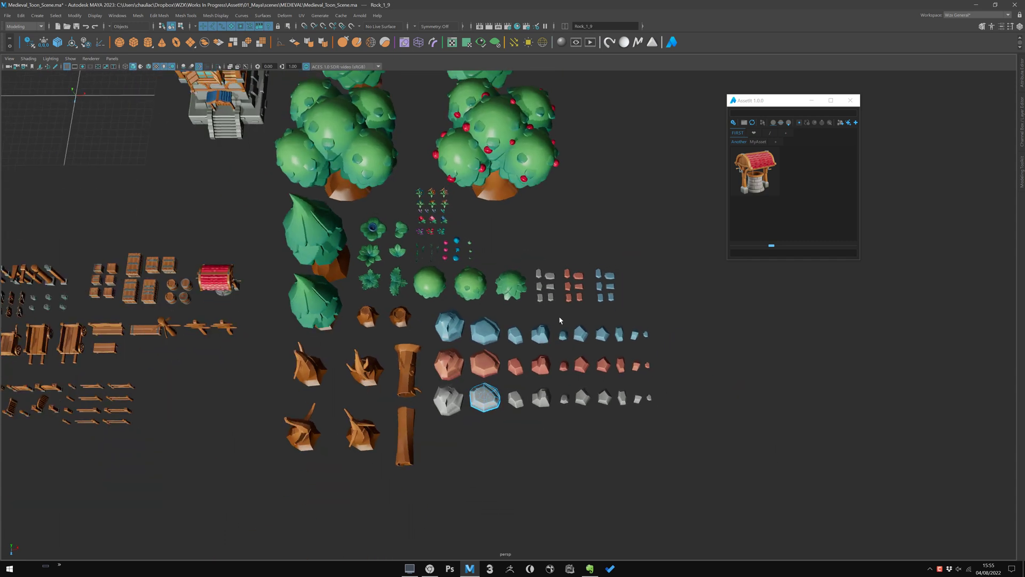
pyautogui.keyDown('alt'); pyautogui.moveTo(461, 226); pyautogui.dragTo(463, 200); pyautogui.keyUp('alt')
# - Enlarge the AssetIt window and open the multiple asset creation from scene tool beside it
pyautogui.moveTo(751, 102); pyautogui.dragTo(743, 105)
pyautogui.keyDown('alt'); pyautogui.moveTo(184, 171); pyautogui.dragTo(156, 121); pyautogui.keyUp('alt')
pyautogui.keyDown('alt'); pyautogui.moveTo(156, 120); pyautogui.dragTo(151, 204, button='middle'); pyautogui.keyUp('alt')
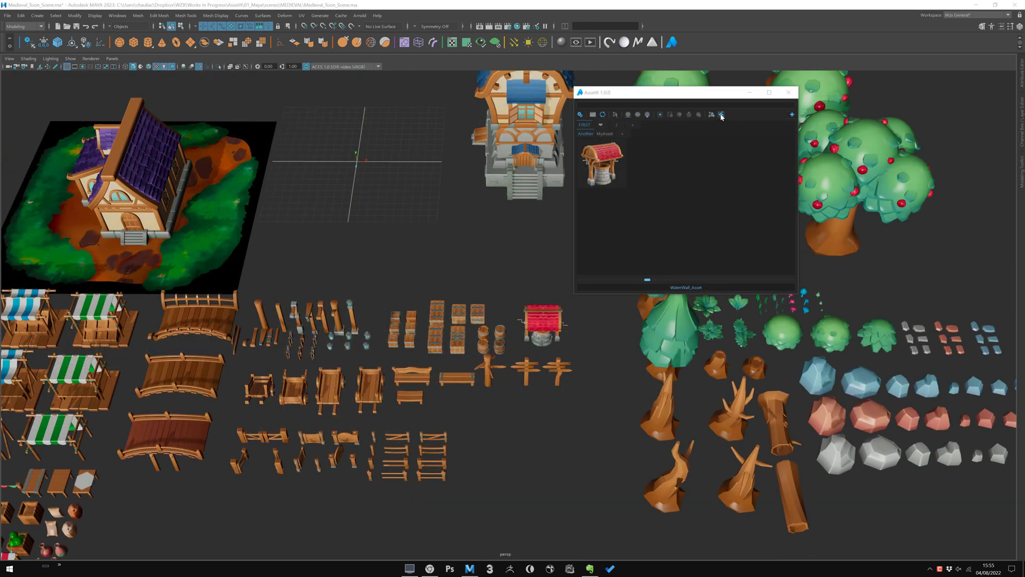
pyautogui.moveTo(704, 94); pyautogui.dragTo(677, 101)
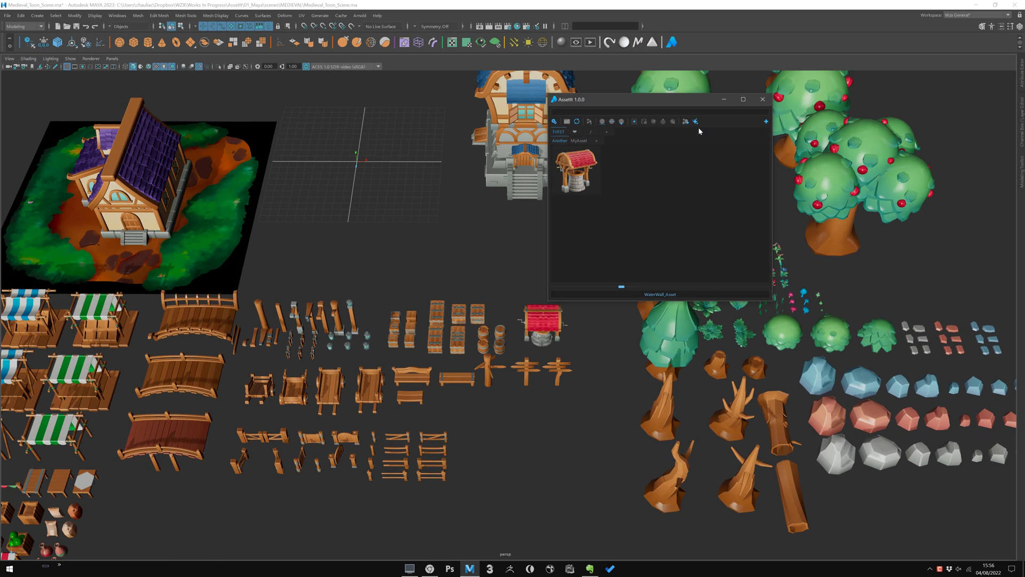
pyautogui.click(696, 122)
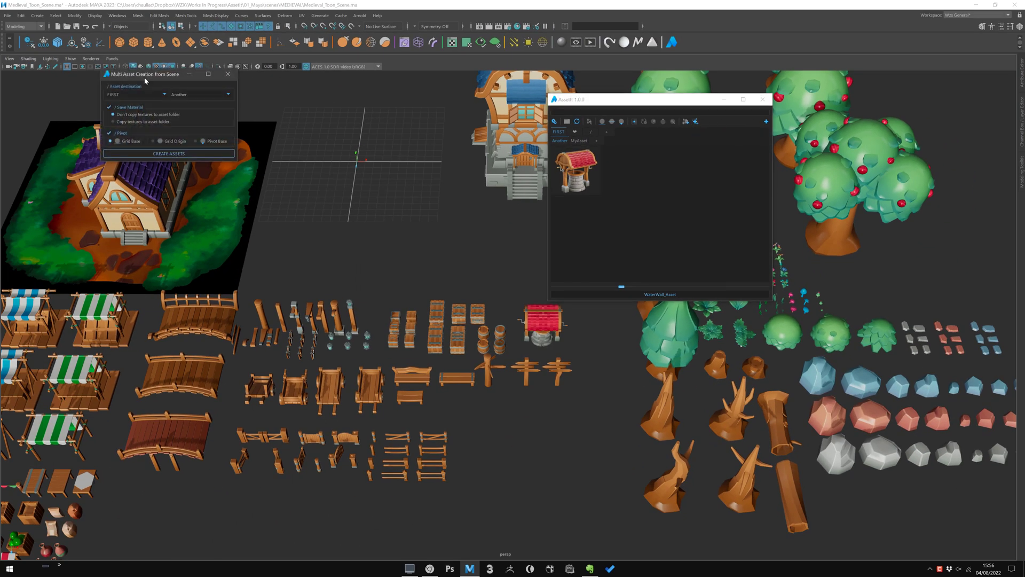
pyautogui.moveTo(153, 78); pyautogui.dragTo(411, 189)
# - Set the asset destination to FIRST / MyAsset and have textures copied to the asset folder
pyautogui.keyDown('alt'); pyautogui.moveTo(506, 307); pyautogui.dragTo(481, 312, button='middle'); pyautogui.keyUp('alt')
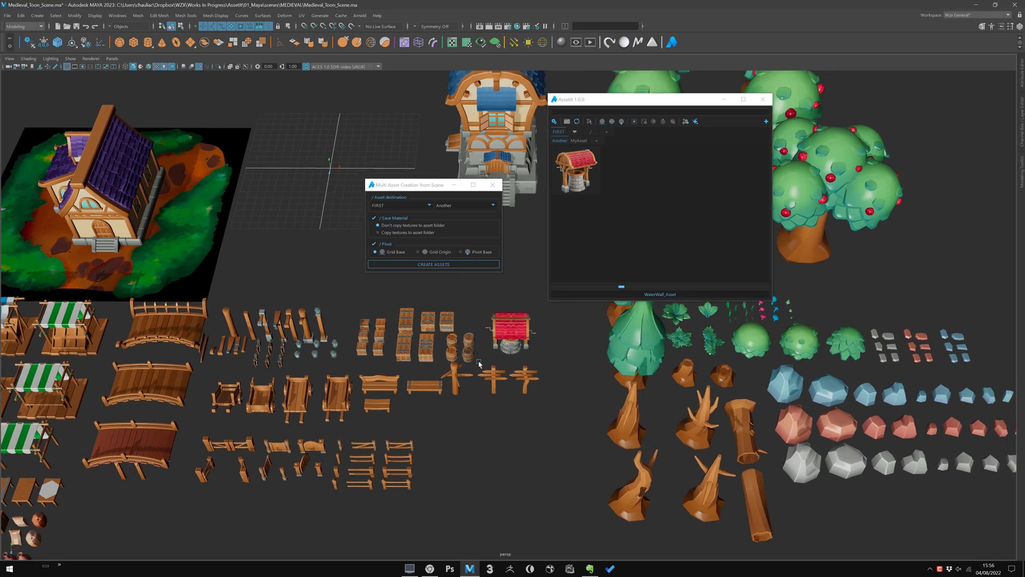
pyautogui.keyDown('alt'); pyautogui.moveTo(481, 313); pyautogui.dragTo(436, 340, button='right'); pyautogui.keyUp('alt')
pyautogui.scroll(3, 470, 355)
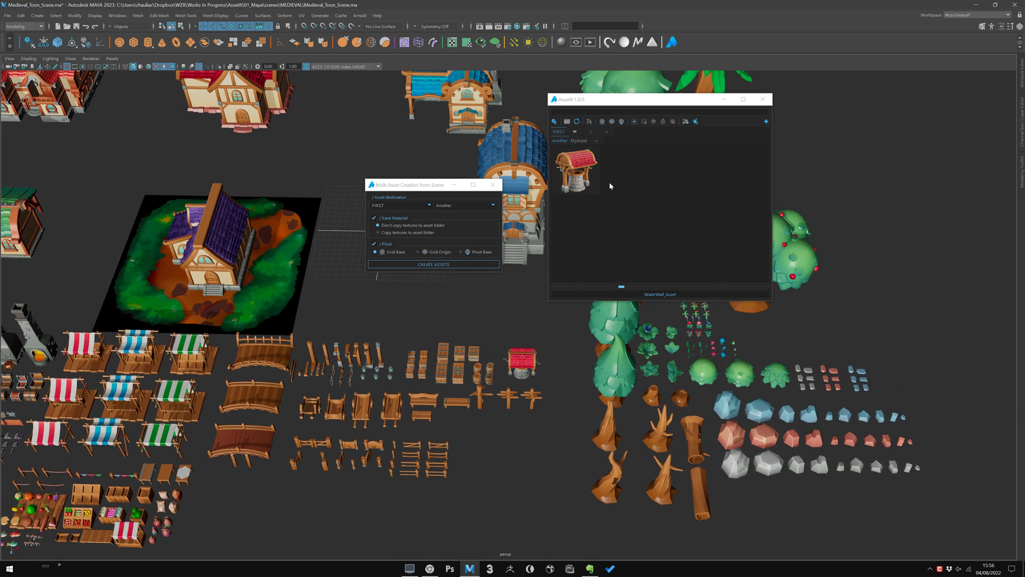
pyautogui.click(399, 186)
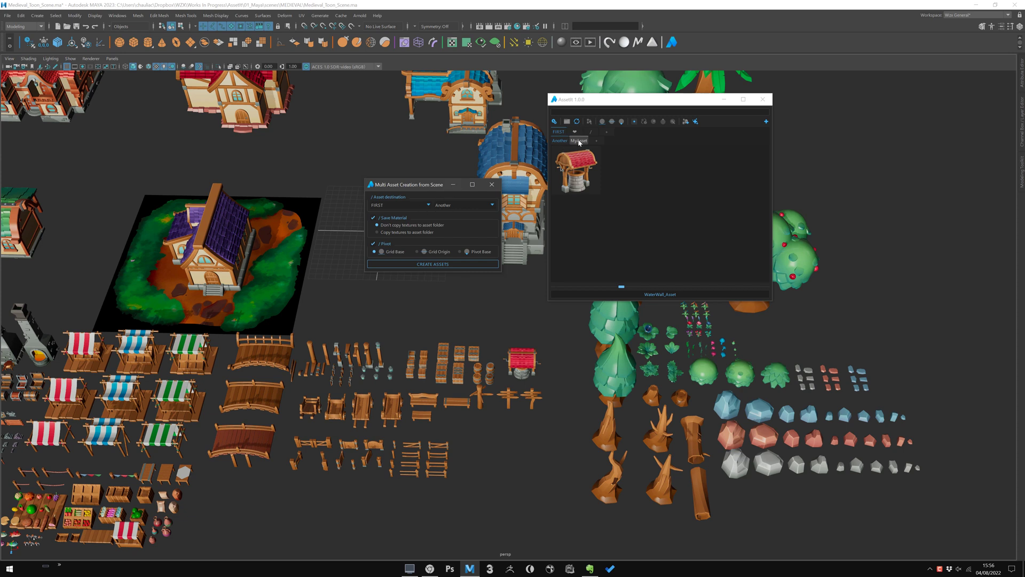
pyautogui.click(440, 209)
pyautogui.click(449, 218)
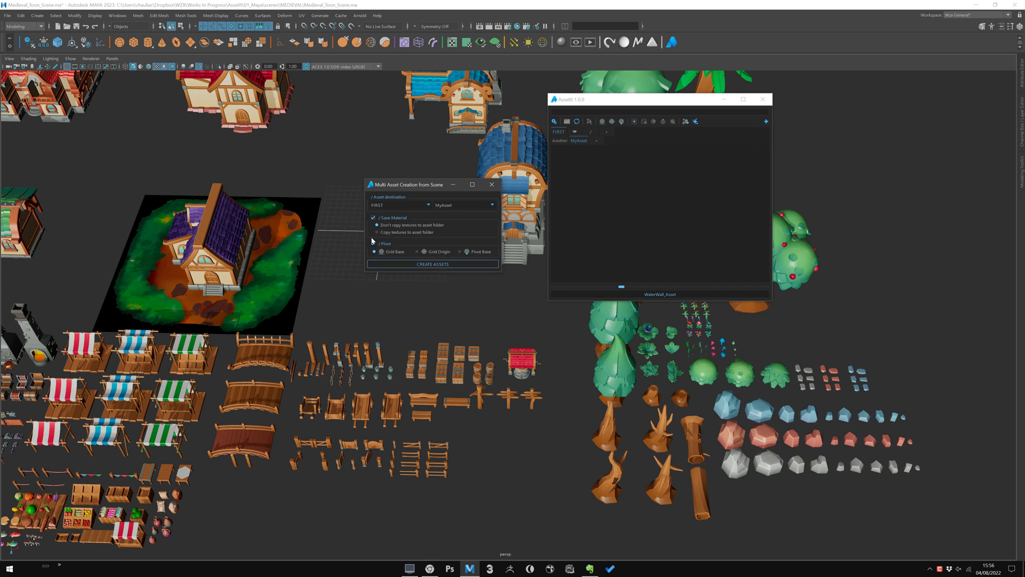
pyautogui.click(401, 234)
pyautogui.scroll(3, 472, 361)
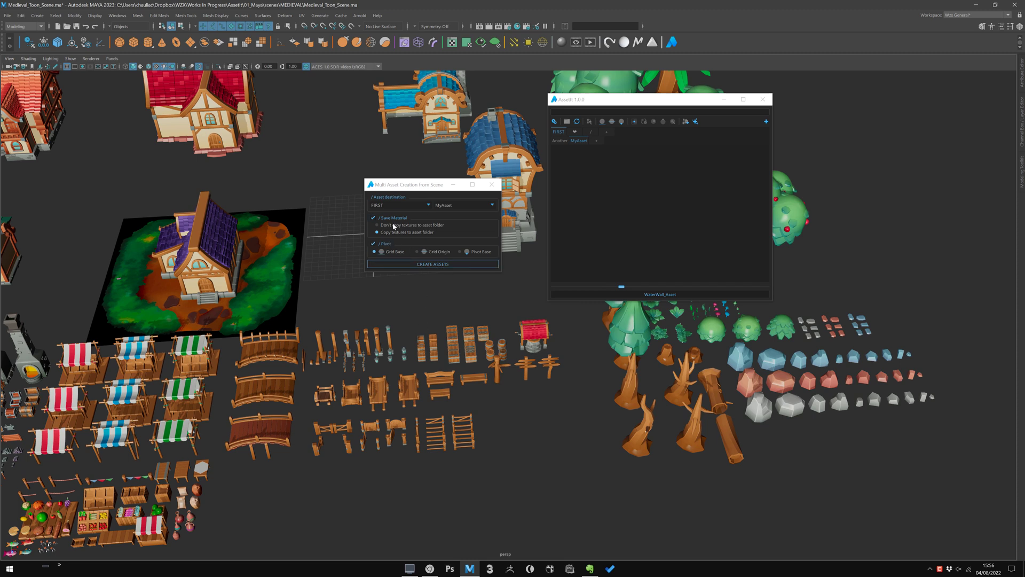
pyautogui.keyDown('alt'); pyautogui.moveTo(410, 334); pyautogui.dragTo(374, 305, button='middle'); pyautogui.keyUp('alt')
pyautogui.keyDown('alt'); pyautogui.moveTo(374, 305); pyautogui.dragTo(449, 363, button='right'); pyautogui.keyUp('alt')
pyautogui.keyDown('alt'); pyautogui.moveTo(449, 363); pyautogui.dragTo(457, 350); pyautogui.keyUp('alt')
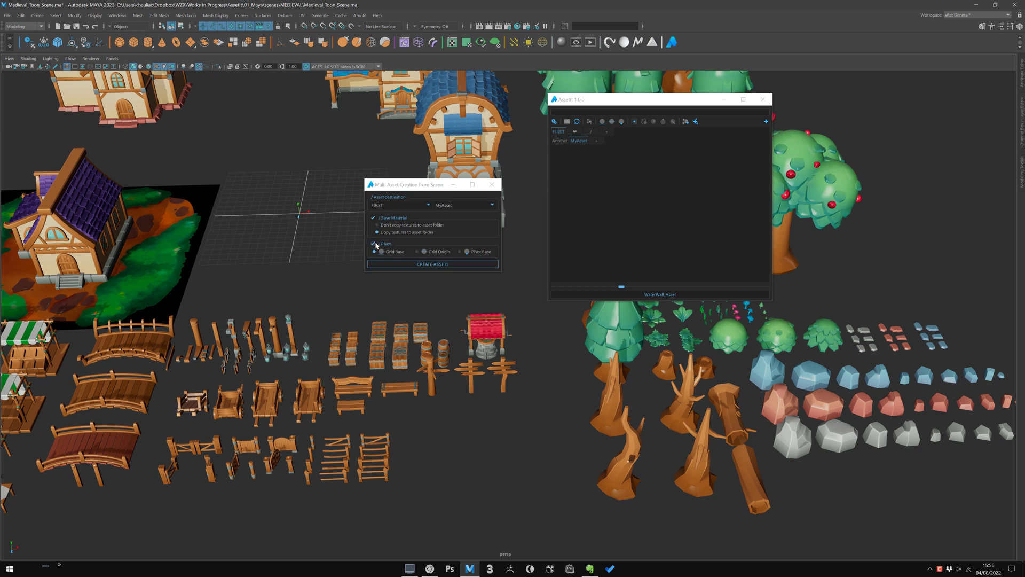
pyautogui.scroll(-3, 398, 268)
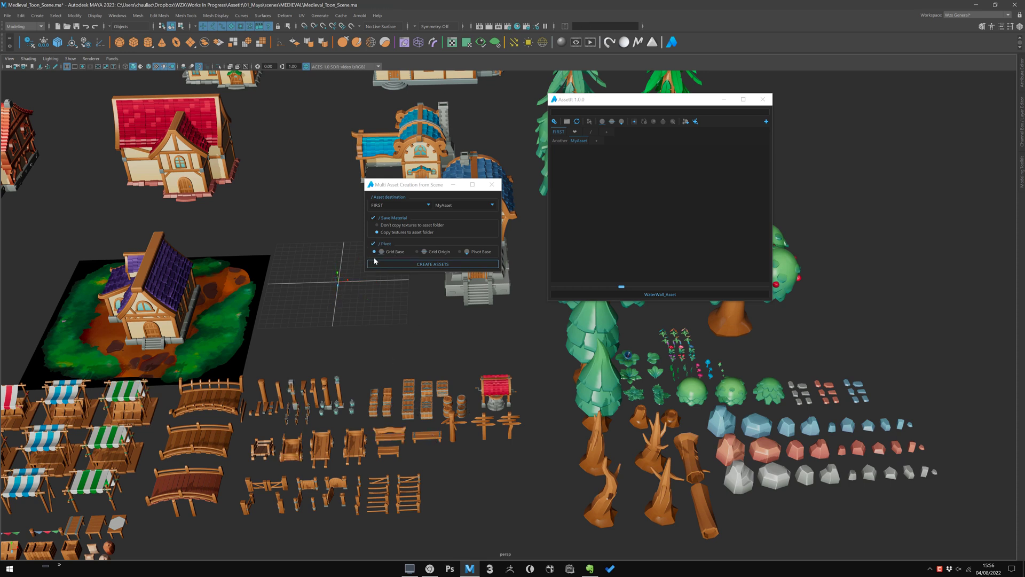
pyautogui.keyDown('alt'); pyautogui.moveTo(426, 378); pyautogui.dragTo(380, 323, button='middle'); pyautogui.keyUp('alt')
pyautogui.keyDown('alt'); pyautogui.moveTo(381, 324); pyautogui.dragTo(408, 347, button='right'); pyautogui.keyUp('alt')
pyautogui.keyDown('alt'); pyautogui.moveTo(409, 347); pyautogui.dragTo(385, 411, button='middle'); pyautogui.keyUp('alt')
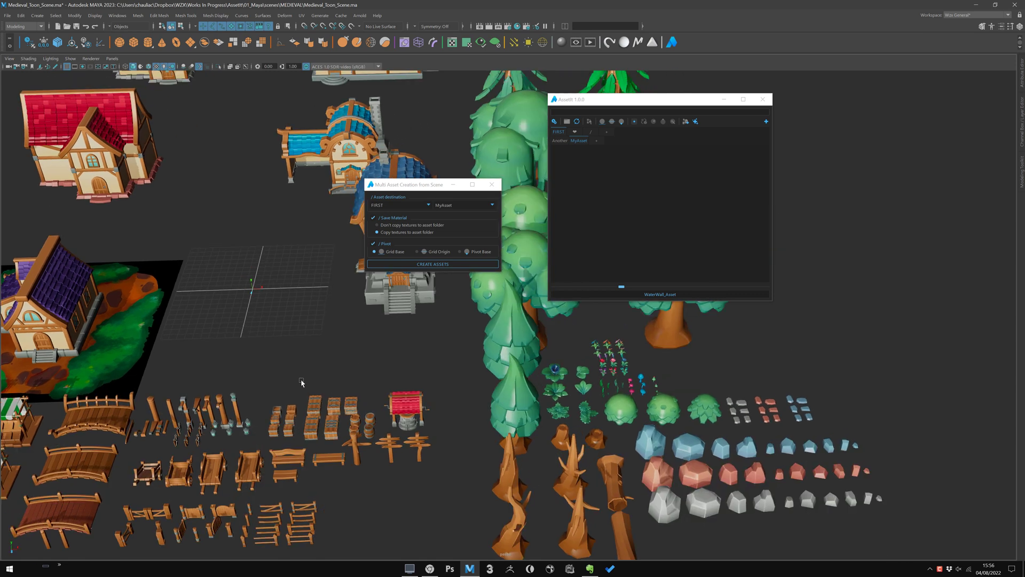
# - Select the four wooden carts and the three gates standing in front of them
pyautogui.keyDown('alt'); pyautogui.moveTo(302, 382); pyautogui.dragTo(262, 374, button='right'); pyautogui.keyUp('alt')
pyautogui.keyDown('alt'); pyautogui.moveTo(262, 374); pyautogui.dragTo(401, 272, button='middle'); pyautogui.keyUp('alt')
pyautogui.keyDown('alt'); pyautogui.moveTo(400, 272); pyautogui.dragTo(454, 286, button='right'); pyautogui.keyUp('alt')
pyautogui.keyDown('alt'); pyautogui.moveTo(454, 286); pyautogui.dragTo(439, 378, button='middle'); pyautogui.keyUp('alt')
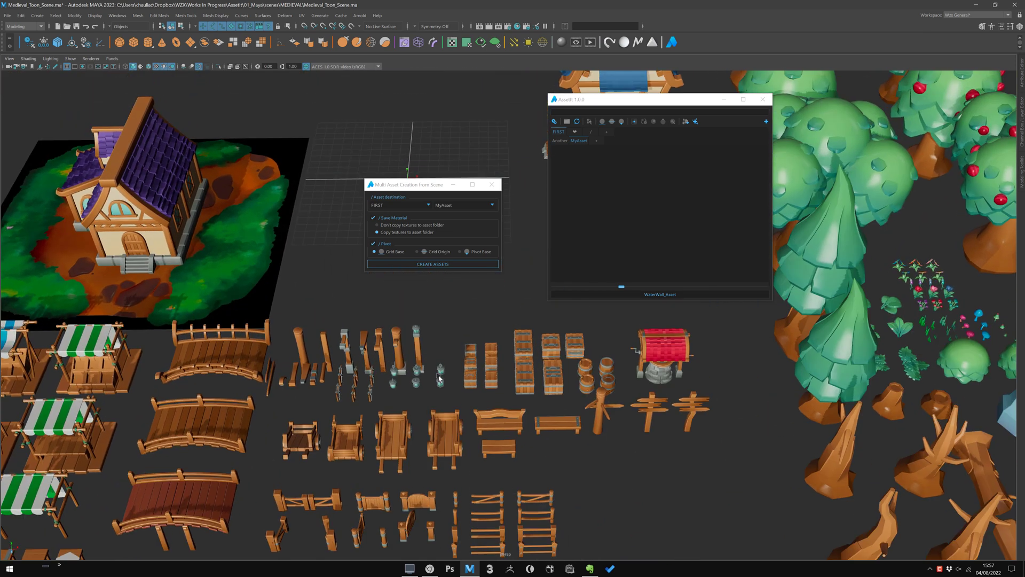
pyautogui.keyDown('alt'); pyautogui.moveTo(408, 438); pyautogui.dragTo(438, 339, button='middle'); pyautogui.keyUp('alt')
pyautogui.moveTo(323, 326); pyautogui.dragTo(470, 371)
pyautogui.keyDown('alt'); pyautogui.moveTo(467, 388); pyautogui.dragTo(487, 373, button='middle'); pyautogui.keyUp('alt')
pyautogui.keyDown('shift'); pyautogui.moveTo(323, 363); pyautogui.dragTo(486, 388); pyautogui.keyUp('shift')
pyautogui.keyDown('alt'); pyautogui.moveTo(492, 336); pyautogui.dragTo(472, 412, button='middle'); pyautogui.keyUp('alt')
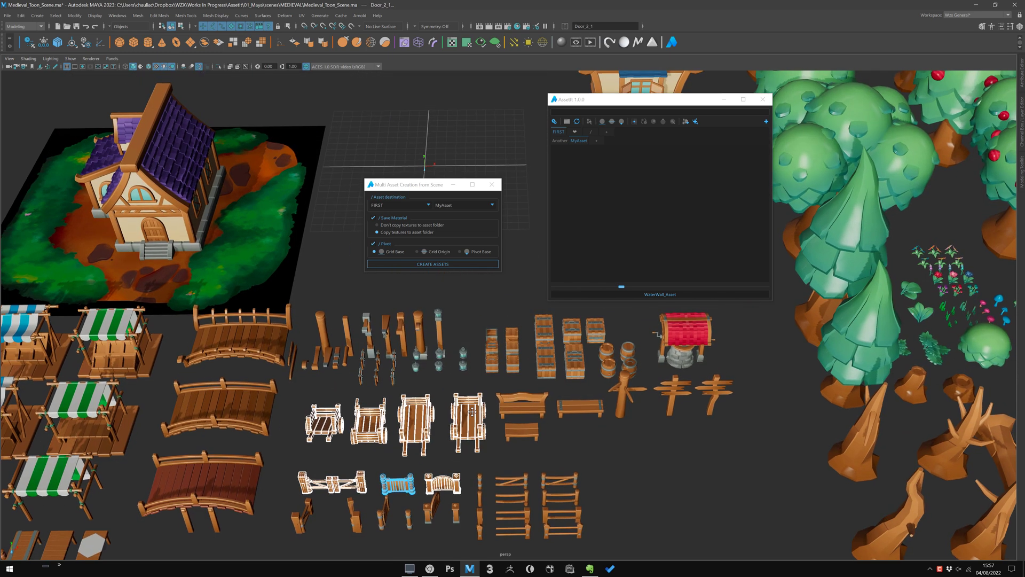
pyautogui.keyDown('alt'); pyautogui.moveTo(472, 412); pyautogui.dragTo(486, 378); pyautogui.keyUp('alt')
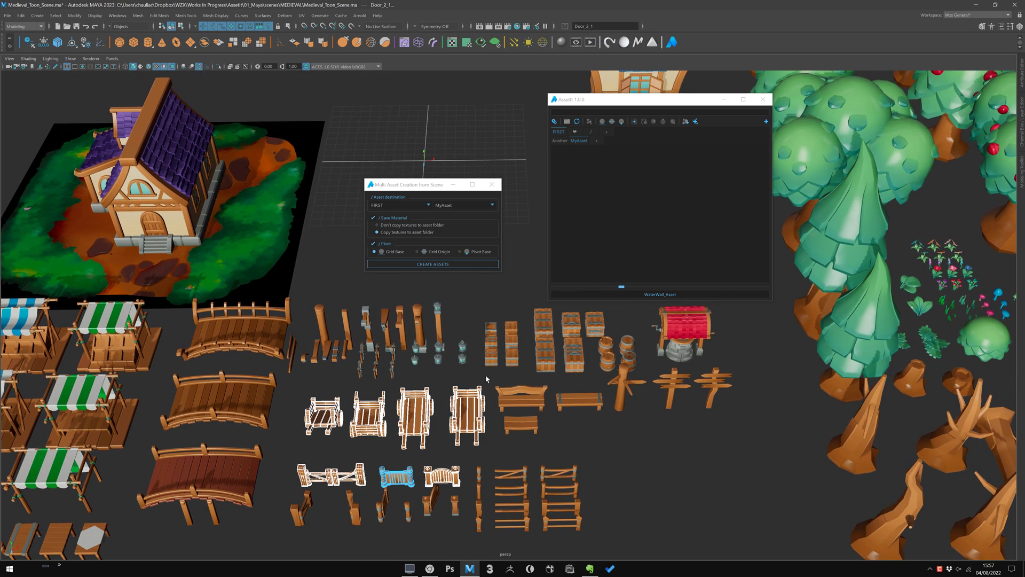
# - Add two of the barrels beside the crates to the selection
pyautogui.keyDown('shift'); pyautogui.click(606, 360); pyautogui.keyUp('shift')
pyautogui.keyDown('shift'); pyautogui.click(607, 346); pyautogui.keyUp('shift')
pyautogui.keyDown('alt'); pyautogui.moveTo(415, 402); pyautogui.dragTo(444, 407, button='middle'); pyautogui.keyUp('alt')
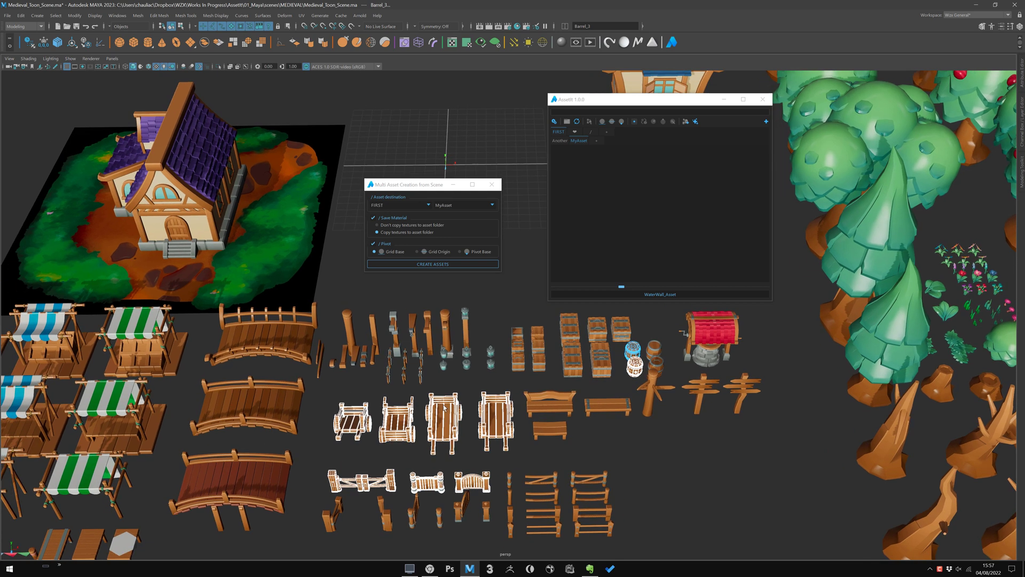
# - Open the Outliner and look through the names of the objects in the scene group
pyautogui.hotkey('shift', 'o')
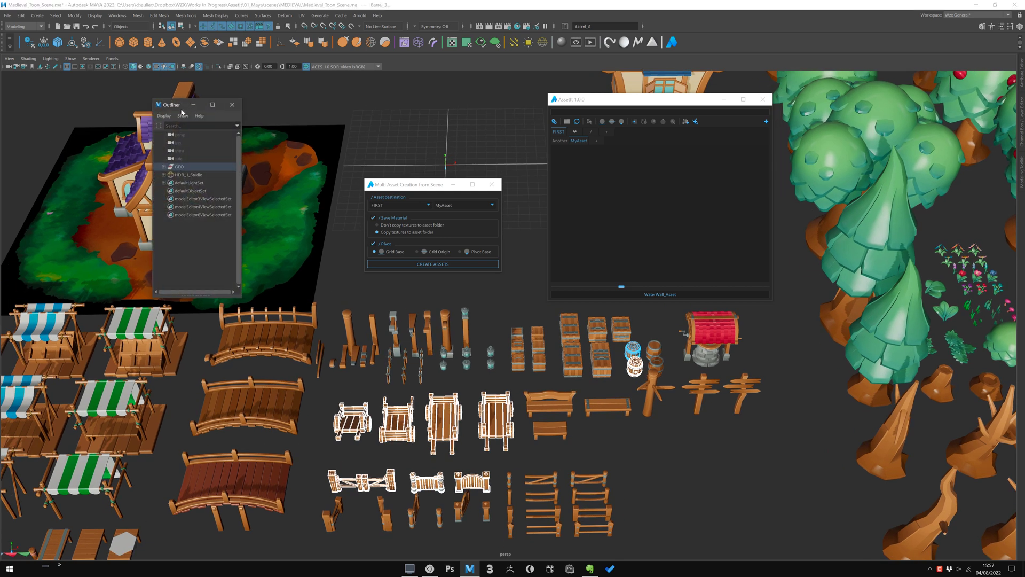
pyautogui.moveTo(193, 99); pyautogui.dragTo(304, 180)
pyautogui.click(273, 247)
pyautogui.moveTo(346, 225); pyautogui.dragTo(351, 318)
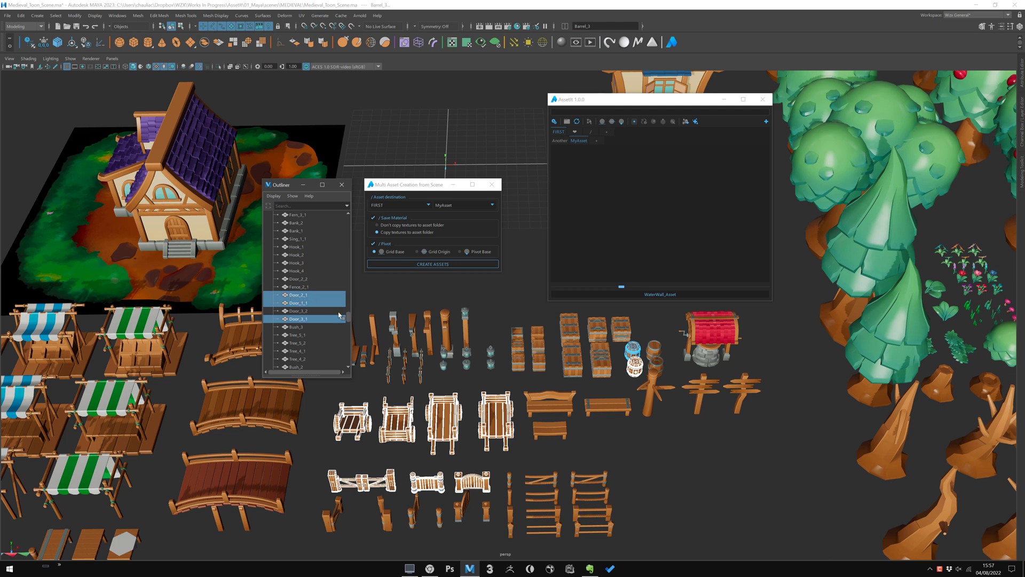
pyautogui.moveTo(350, 319)
pyautogui.mouseDown()
pyautogui.moveTo(350, 246)
pyautogui.moveTo(334, 237)
pyautogui.moveTo(350, 259)
pyautogui.moveTo(350, 319)
pyautogui.mouseUp()
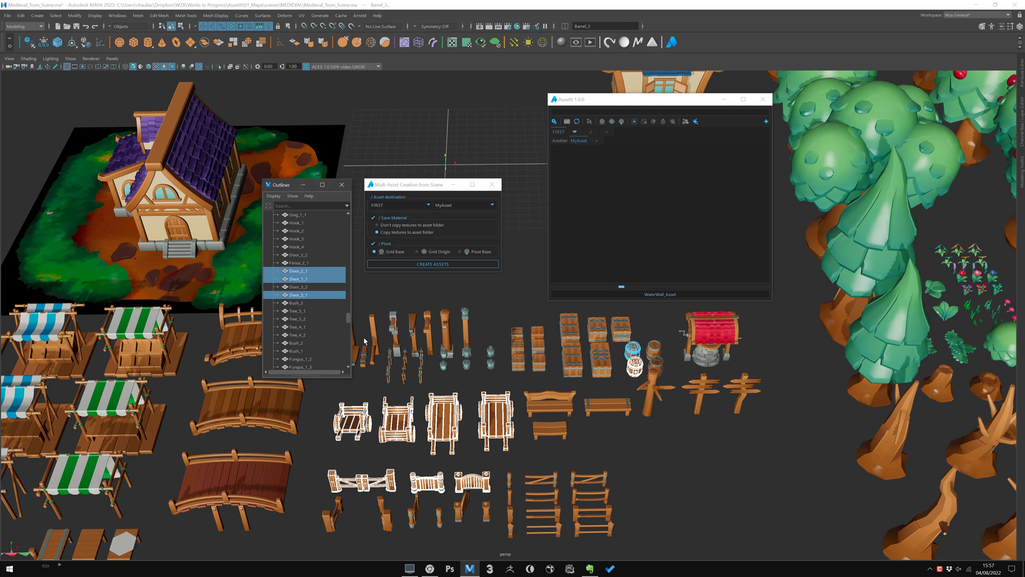
pyautogui.moveTo(350, 321); pyautogui.dragTo(348, 250)
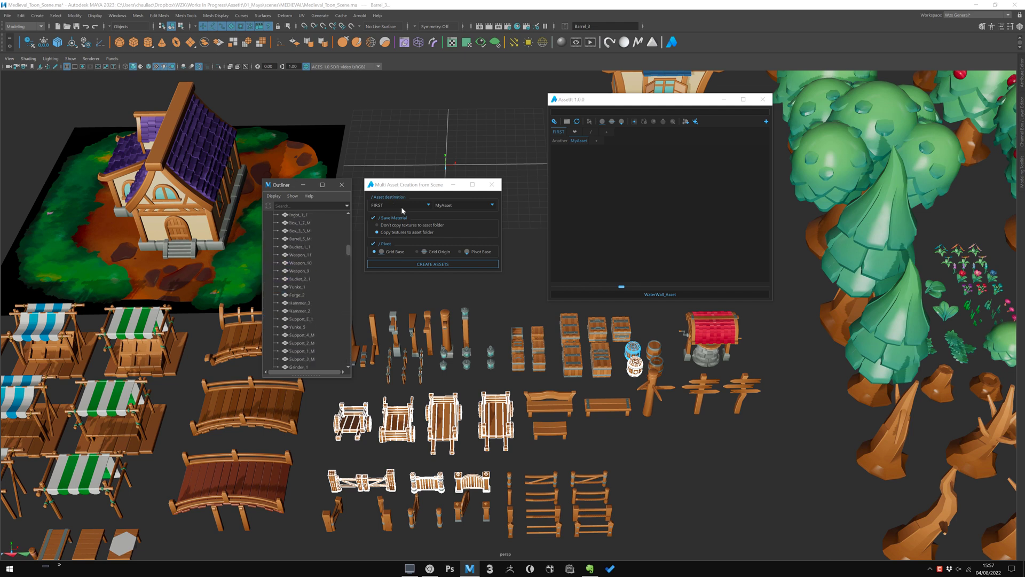
# - Create library assets from the selected carts, gates and barrels, and widen the AssetIt window to view them
pyautogui.click(443, 265)
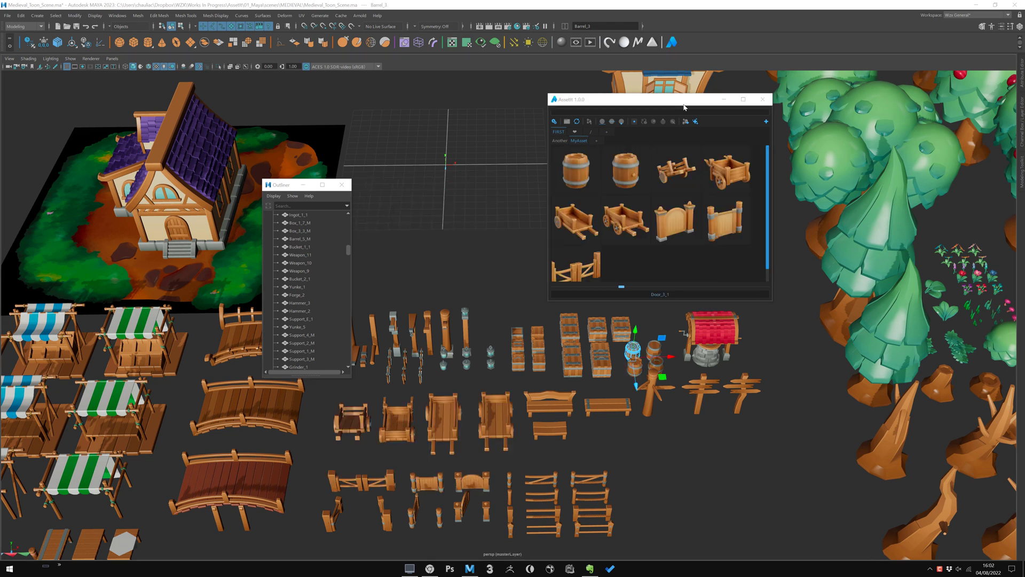
pyautogui.moveTo(676, 107); pyautogui.dragTo(499, 172)
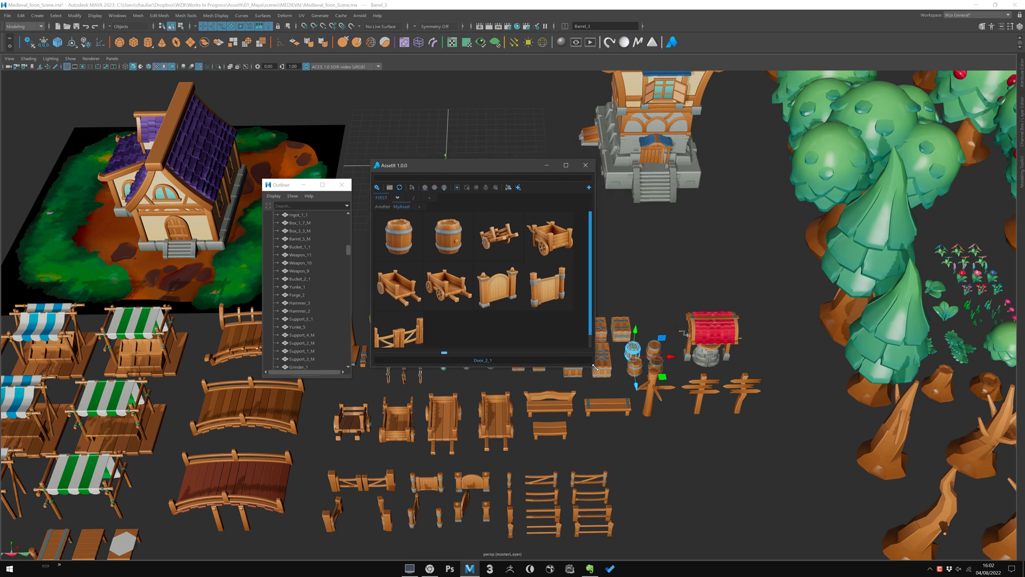
pyautogui.moveTo(597, 371); pyautogui.dragTo(676, 380)
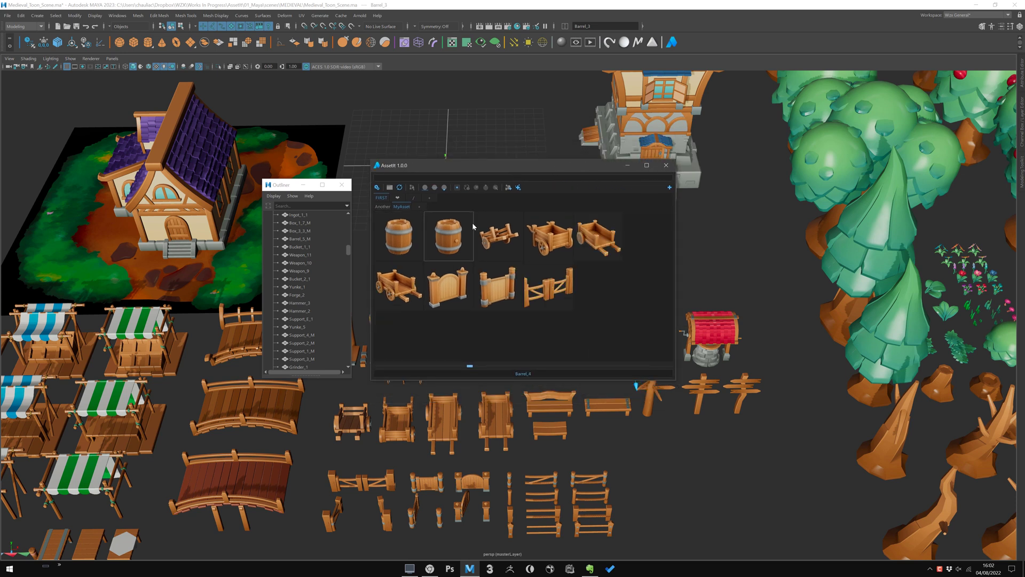
# - Move the asset library aside and view the asset information of Cart_4
pyautogui.moveTo(443, 165); pyautogui.dragTo(577, 174)
pyautogui.middleClick(537, 297)
pyautogui.click(775, 145)
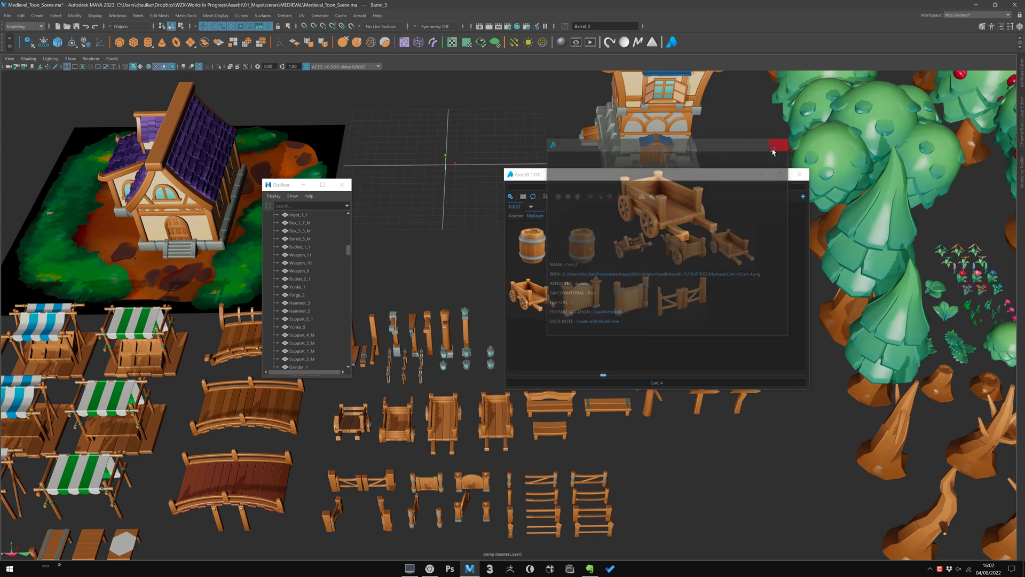
# - Close the Outliner and import the Barrel_3 asset file into the scene, framing it in view
pyautogui.keyDown('alt'); pyautogui.moveTo(445, 224); pyautogui.dragTo(445, 227, button='middle'); pyautogui.keyUp('alt')
pyautogui.keyDown('alt'); pyautogui.moveTo(445, 227); pyautogui.dragTo(455, 259); pyautogui.keyUp('alt')
pyautogui.keyDown('alt'); pyautogui.moveTo(456, 258); pyautogui.dragTo(446, 249, button='middle'); pyautogui.keyUp('alt')
pyautogui.click(342, 184)
pyautogui.keyDown('alt'); pyautogui.moveTo(401, 312); pyautogui.dragTo(430, 326); pyautogui.keyUp('alt')
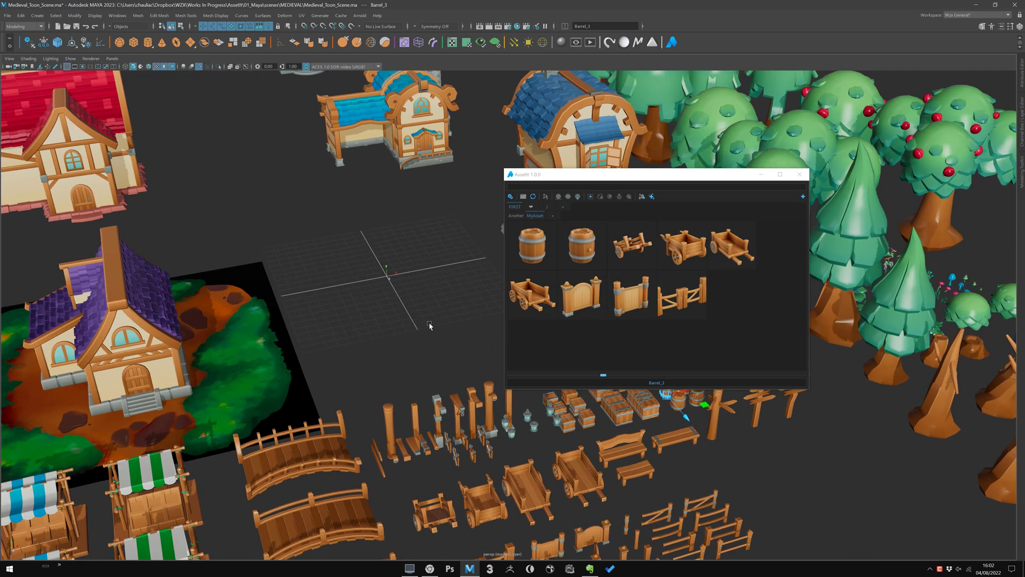
pyautogui.keyDown('alt'); pyautogui.moveTo(430, 326); pyautogui.dragTo(481, 288, button='right'); pyautogui.keyUp('alt')
pyautogui.scroll(3, 479, 343)
pyautogui.rightClick(550, 261)
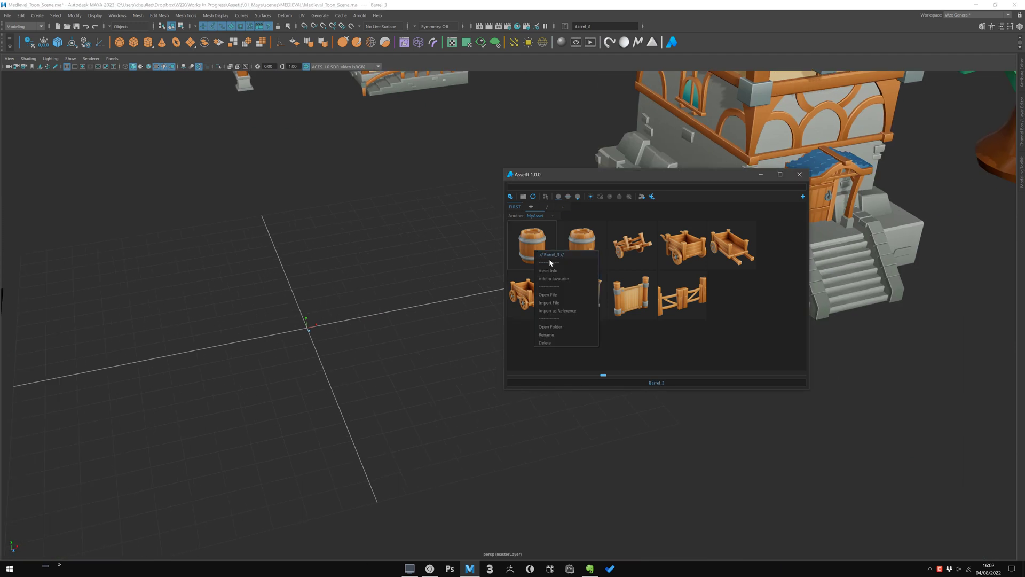
pyautogui.click(554, 307)
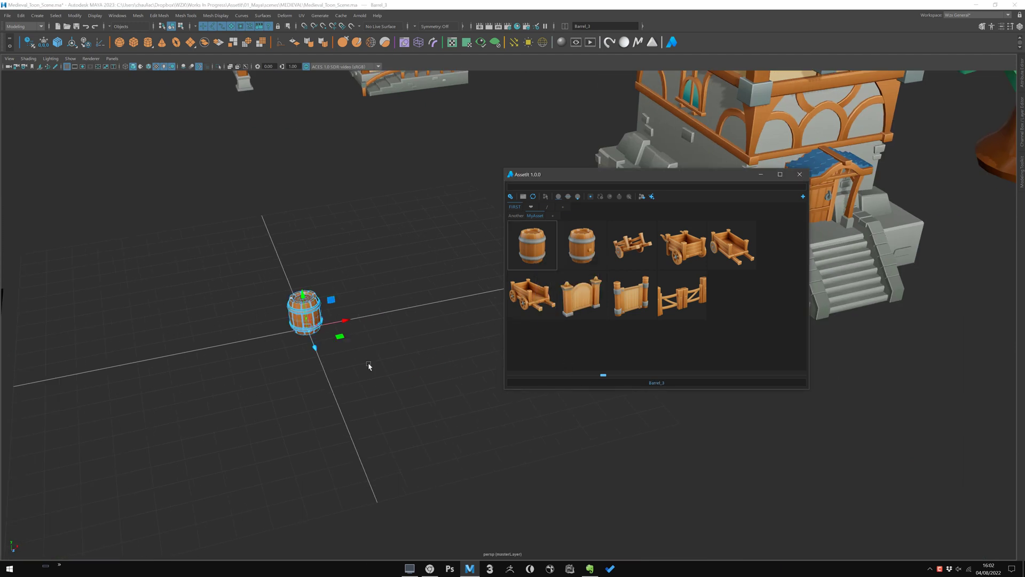
pyautogui.scroll(3, 417, 347)
pyautogui.moveTo(417, 348)
pyautogui.keyDown('alt'); pyautogui.mouseDown()
pyautogui.moveTo(383, 351)
pyautogui.moveTo(412, 355)
pyautogui.mouseUp(); pyautogui.keyUp('alt')
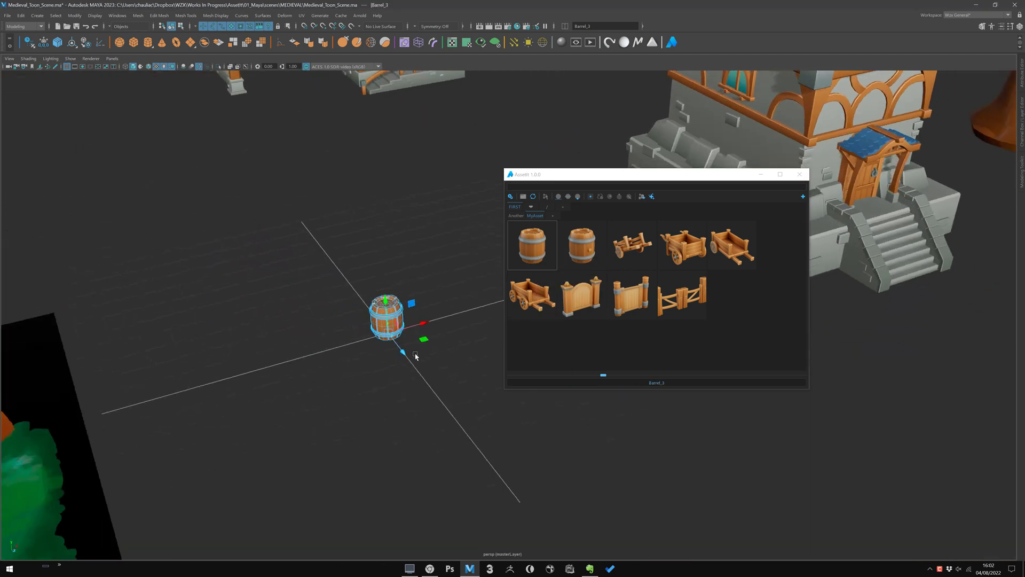
pyautogui.press('f')
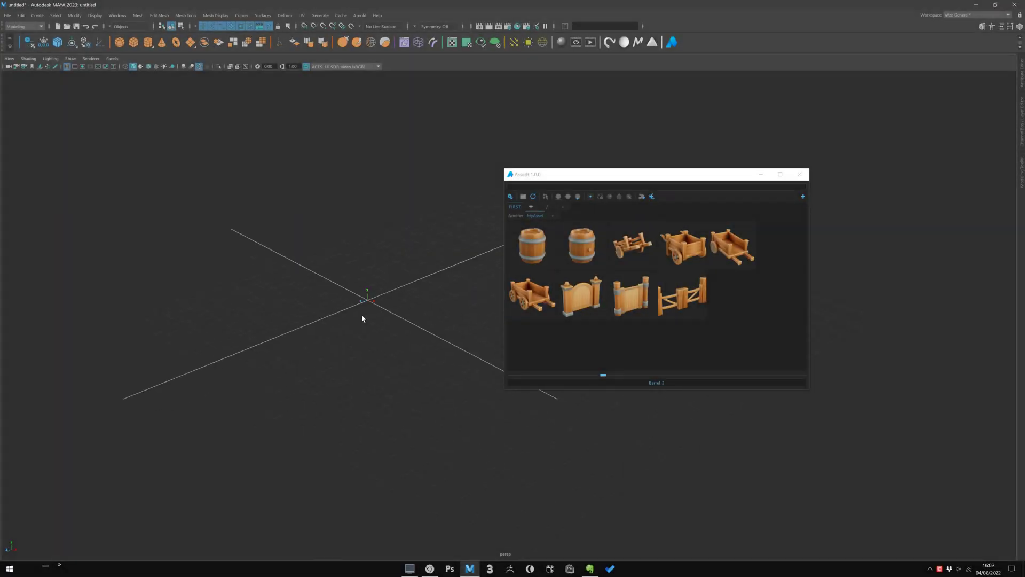
# - Reposition and narrow the AssetIt window in the empty scene, and open the multi asset creation from files tool
pyautogui.keyDown('alt'); pyautogui.moveTo(359, 315); pyautogui.dragTo(363, 314); pyautogui.keyUp('alt')
pyautogui.moveTo(641, 179); pyautogui.dragTo(714, 115)
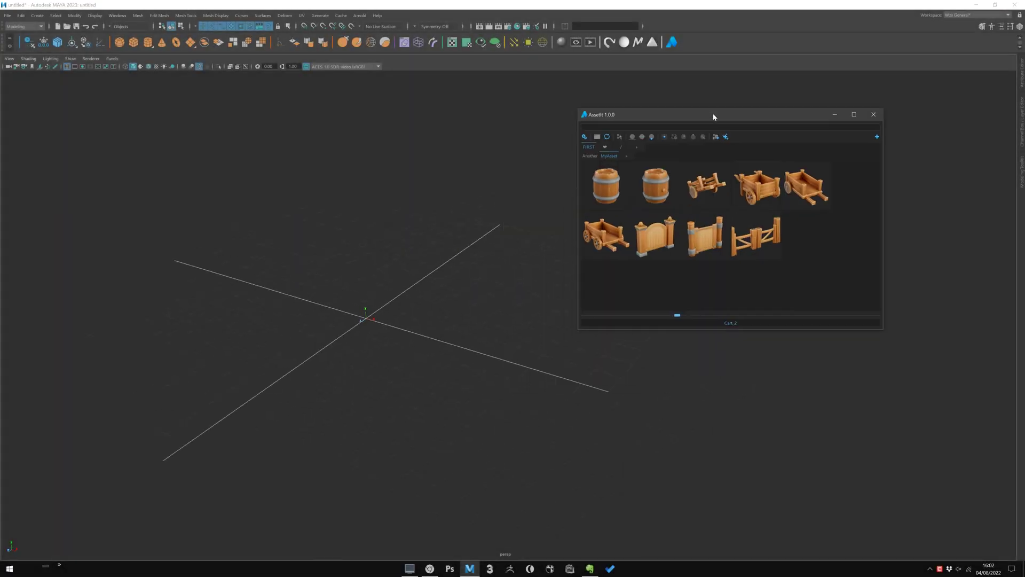
pyautogui.moveTo(576, 331); pyautogui.dragTo(660, 363)
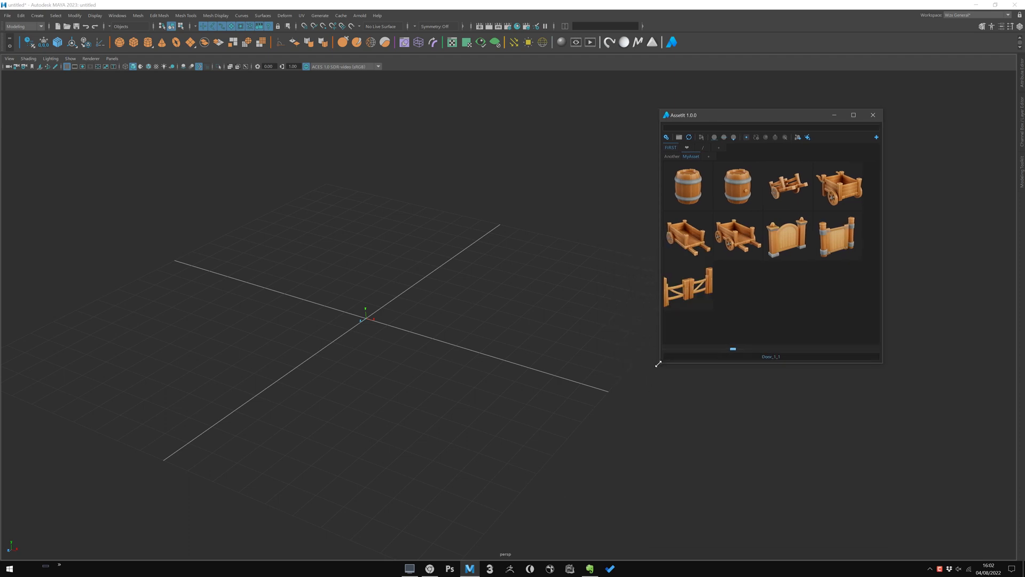
pyautogui.click(798, 139)
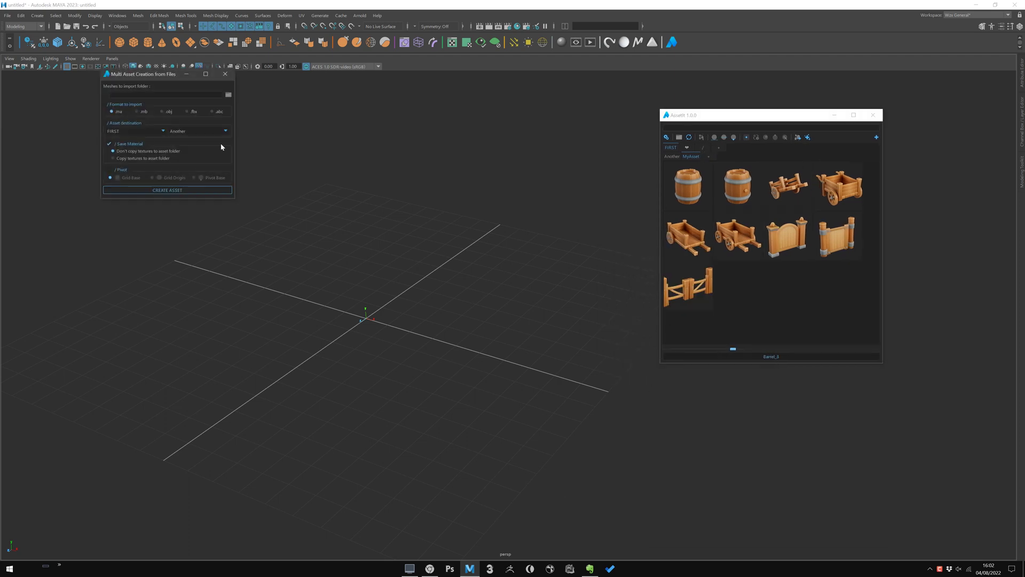
# - Move the multi asset creation window toward the centre of the viewport, then open and reposition the ModIt toolset window
pyautogui.moveTo(152, 75); pyautogui.dragTo(465, 191)
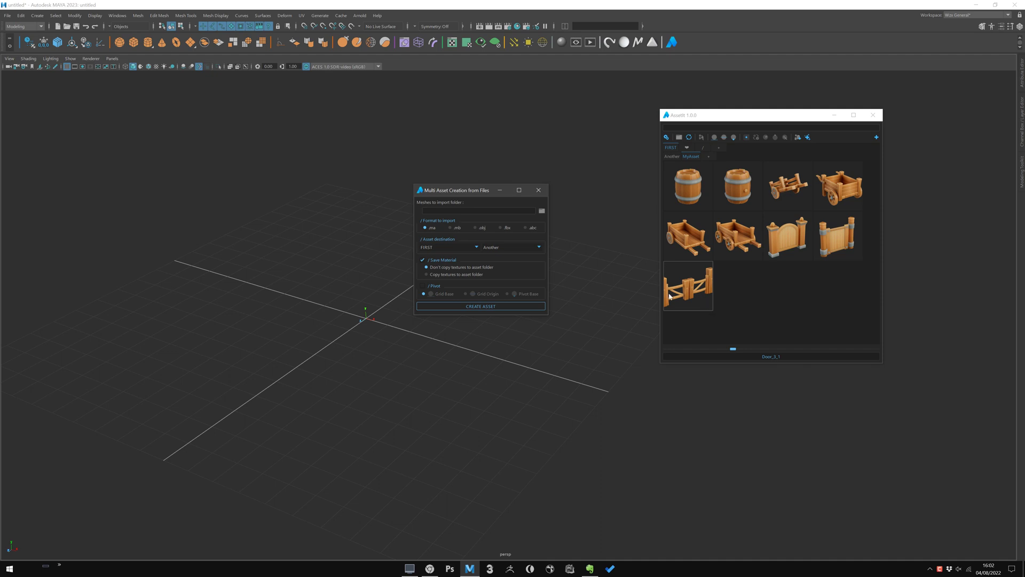
pyautogui.click(684, 226)
pyautogui.click(624, 44)
pyautogui.moveTo(213, 124); pyautogui.dragTo(234, 98)
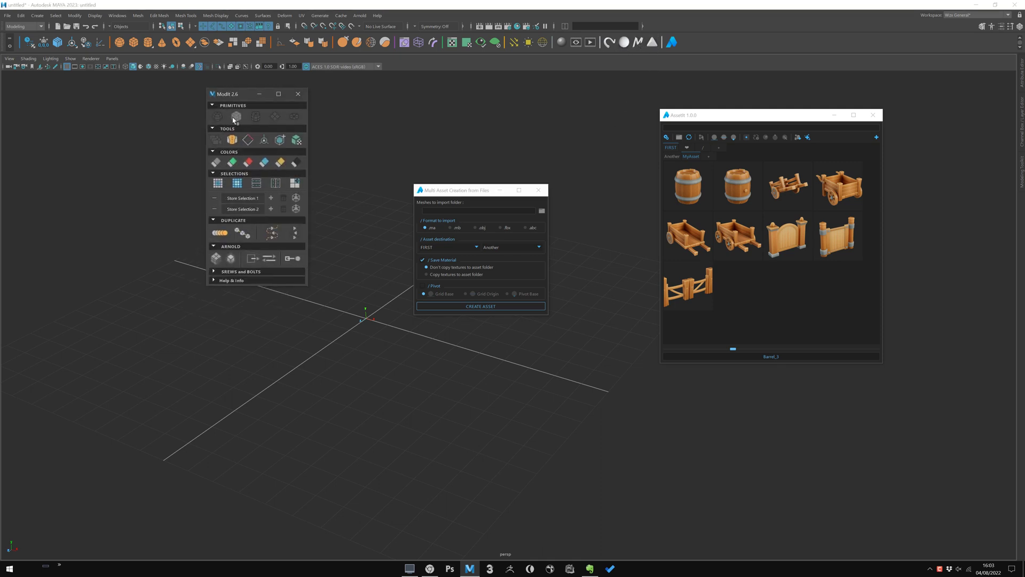
# - Collapse ModIt's Primitives, Tools, Colors and Selections sections, view the whole Screws and Bolts collection, and close ModIt
pyautogui.click(233, 105)
pyautogui.click(227, 114)
pyautogui.click(229, 122)
pyautogui.click(232, 132)
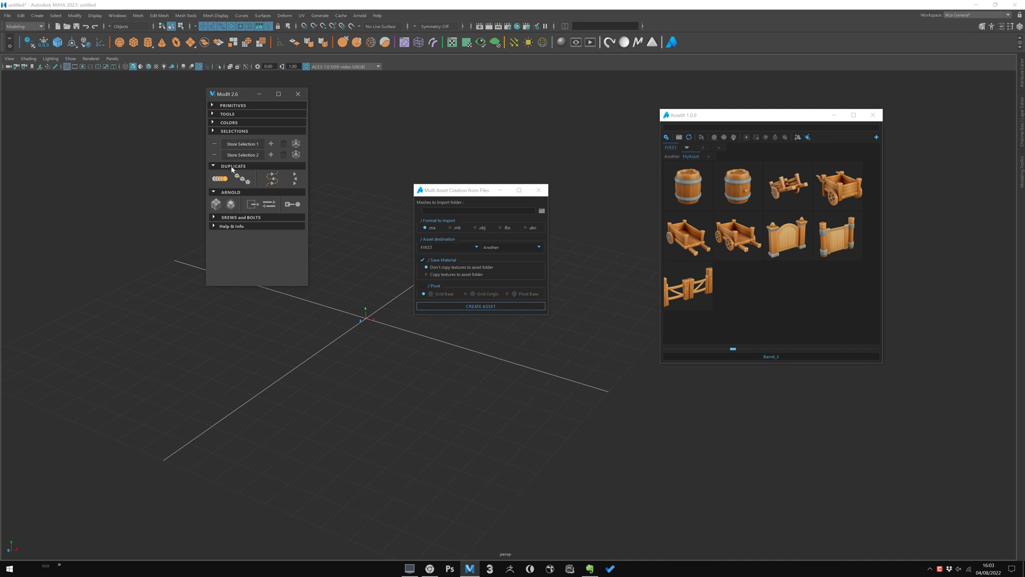
pyautogui.click(238, 218)
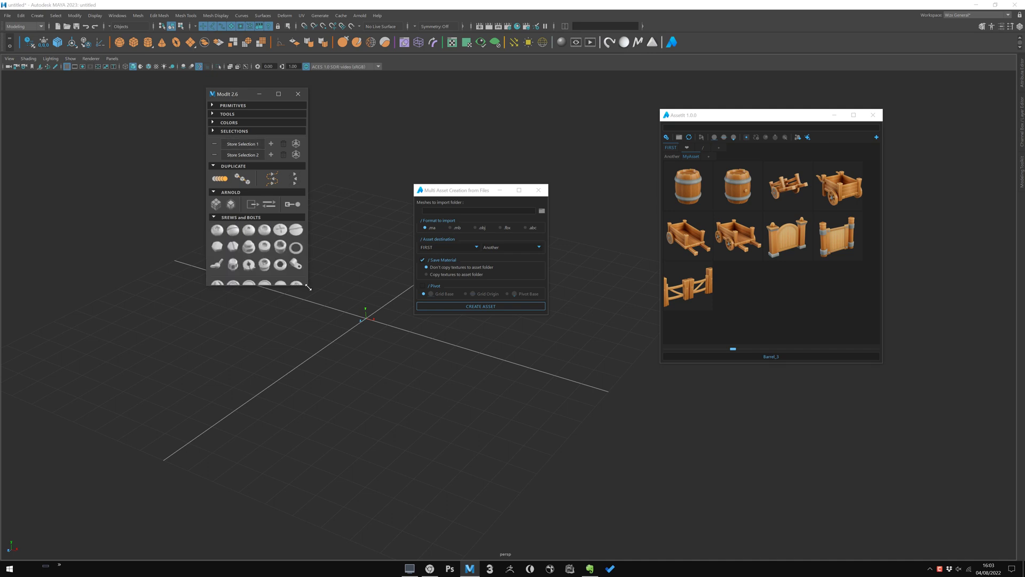
pyautogui.moveTo(310, 289); pyautogui.dragTo(323, 342)
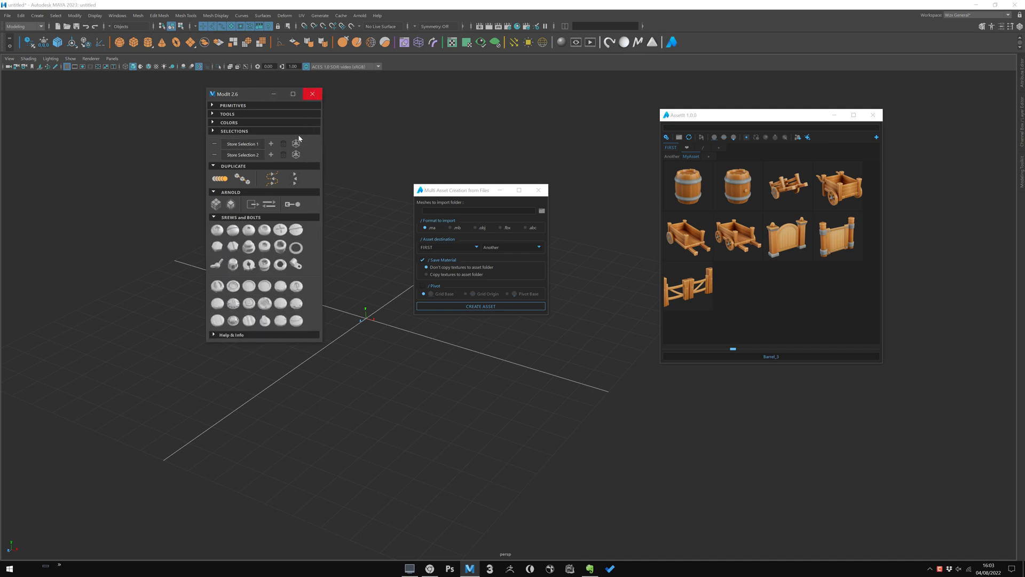
pyautogui.click(312, 93)
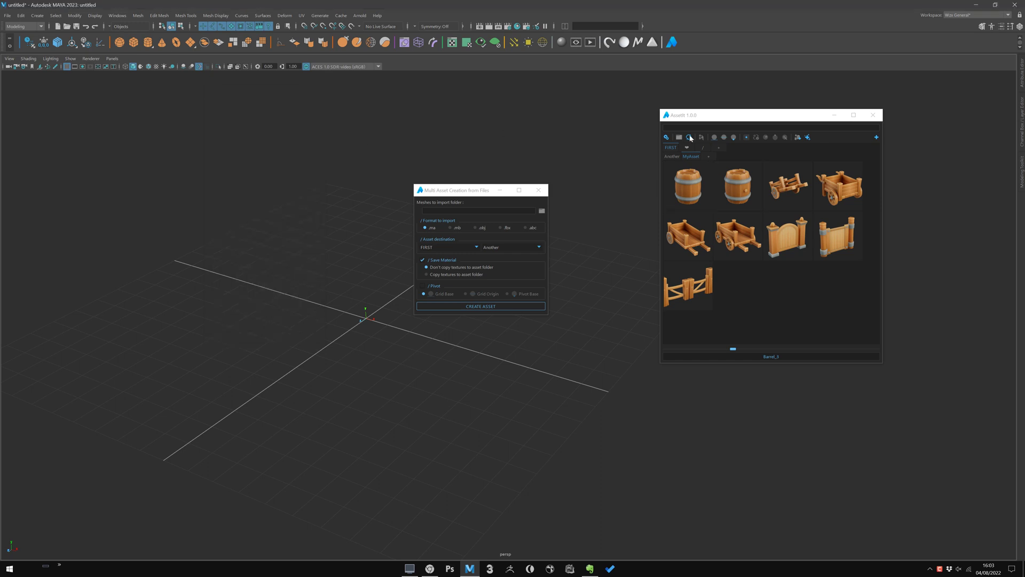
# - Add a new main tab HARDSURFACE with the sub tab Screw Bolt to the asset library and display it
pyautogui.click(688, 156)
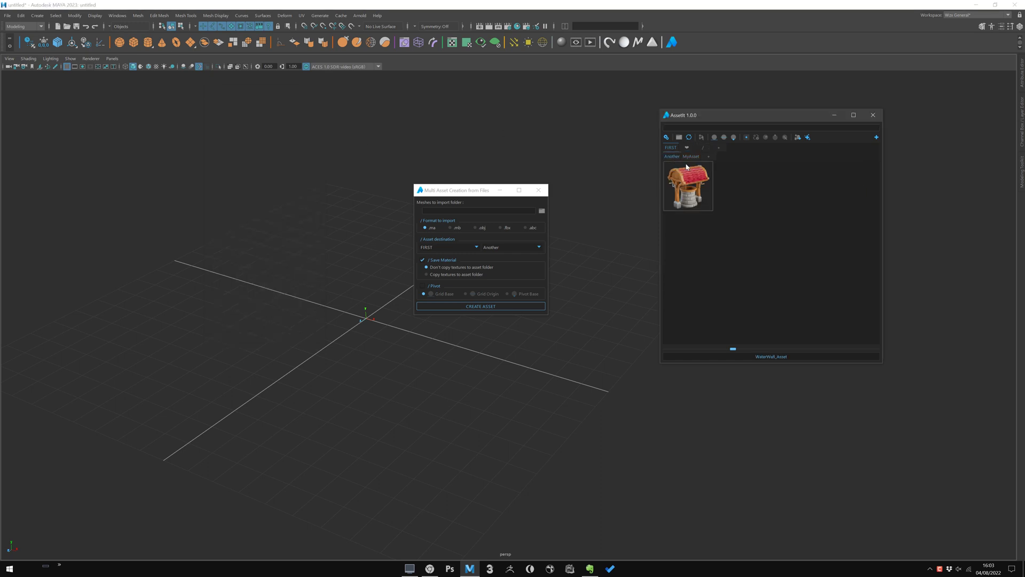
pyautogui.click(720, 149)
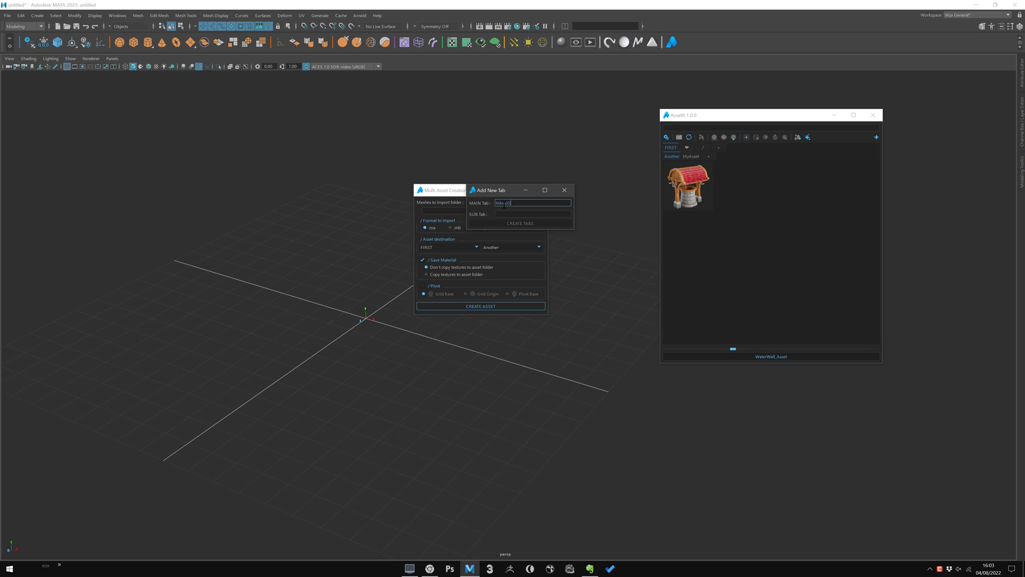
pyautogui.write('HARDSURFACE')
pyautogui.press('Tab')
pyautogui.press('Return')
pyautogui.click(703, 149)
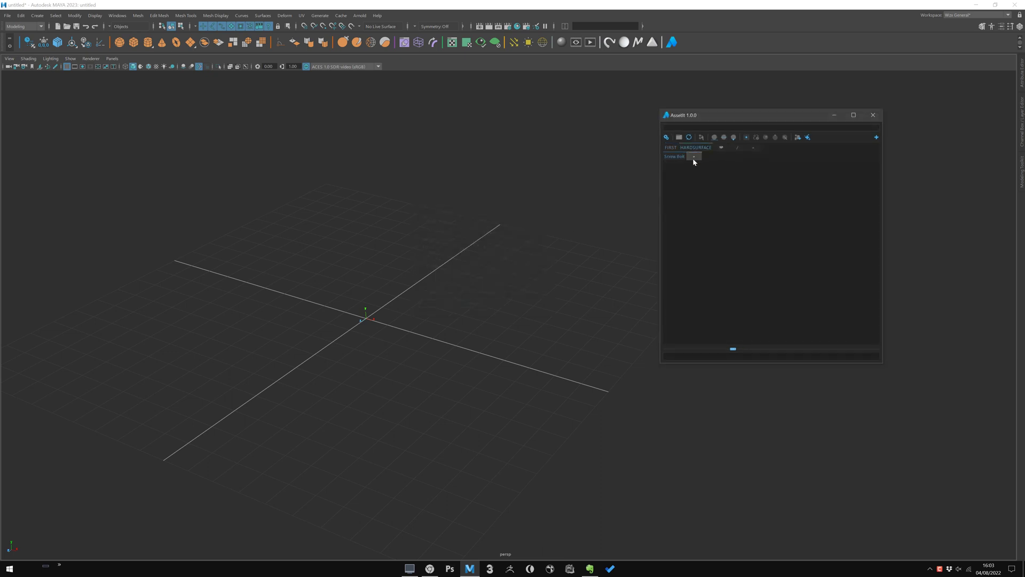
# - Switch to File Explorer, open the Mesh folder inside ModIt_script, and enlarge the window to view all its .ma files
pyautogui.click(410, 568)
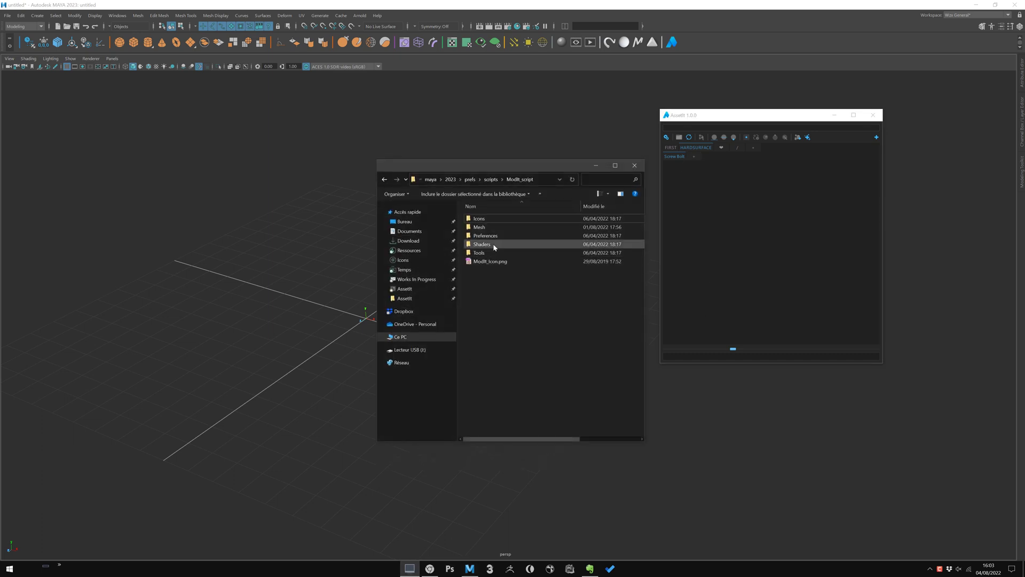
pyautogui.doubleClick(490, 228)
pyautogui.click(529, 179)
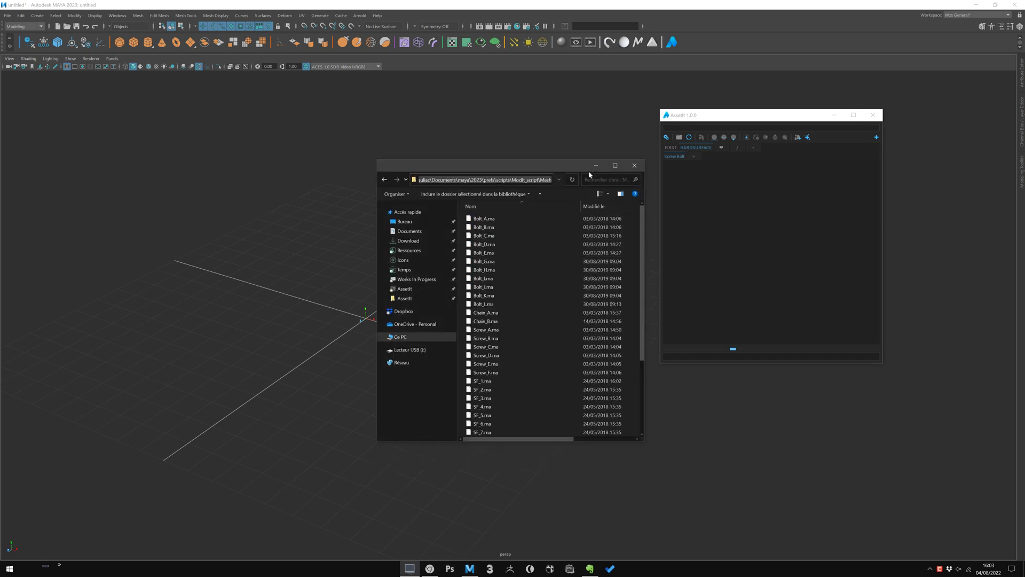
pyautogui.moveTo(507, 165); pyautogui.dragTo(412, 117)
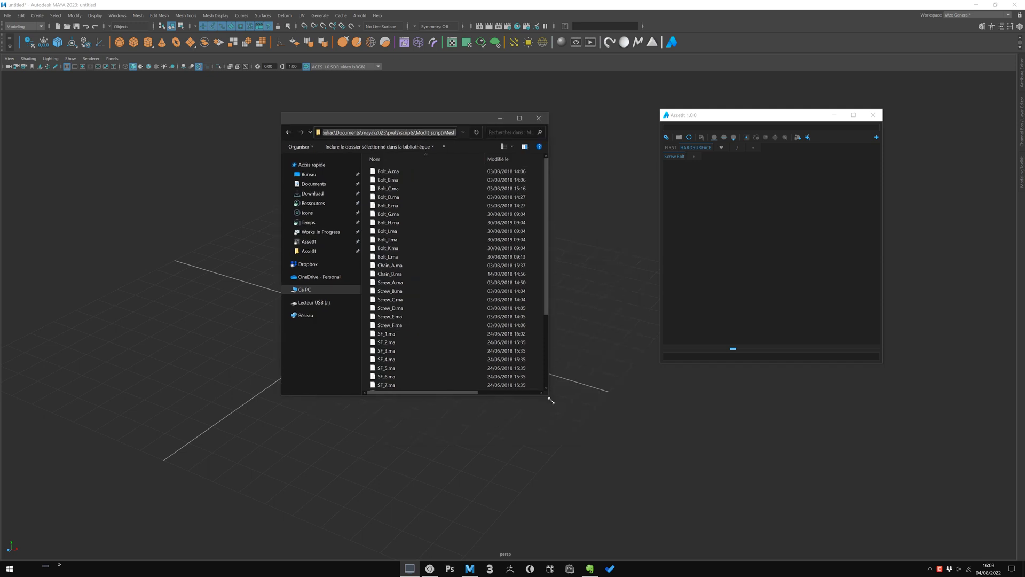
pyautogui.moveTo(551, 400); pyautogui.dragTo(654, 501)
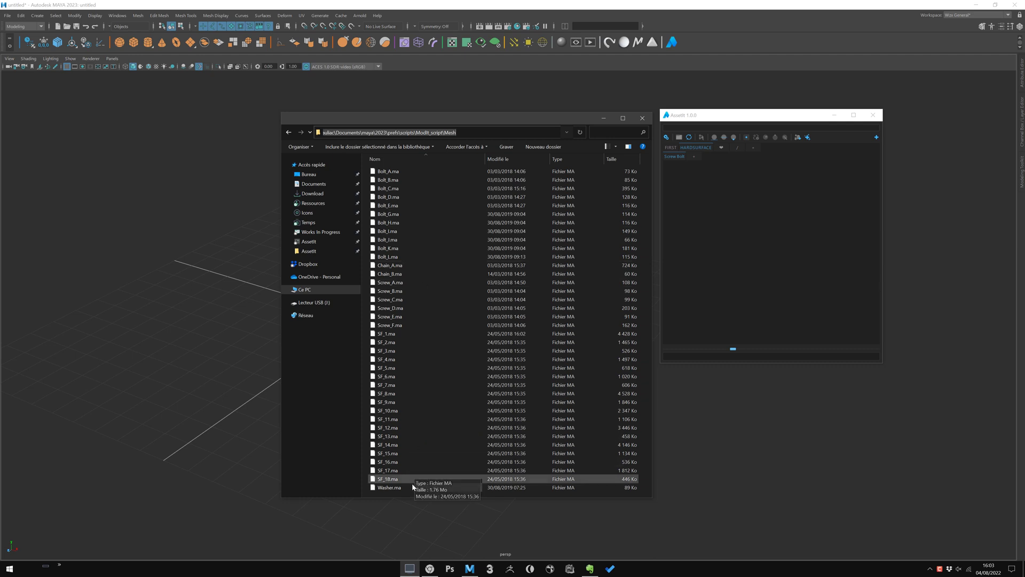
pyautogui.click(419, 171)
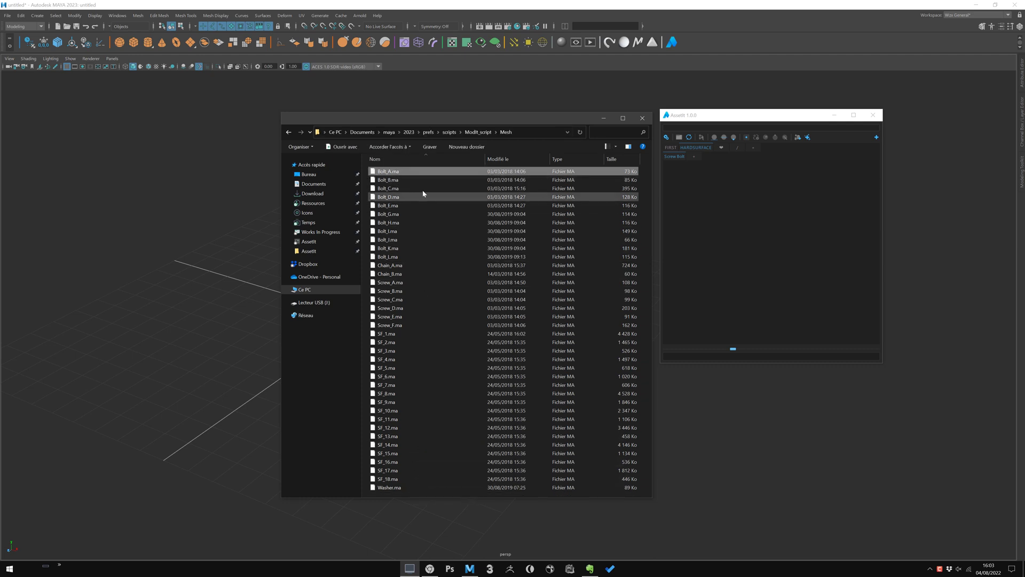
# - Open the multi asset creation from files tool and copy the ModIt Mesh folder's path from File Explorer
pyautogui.click(798, 138)
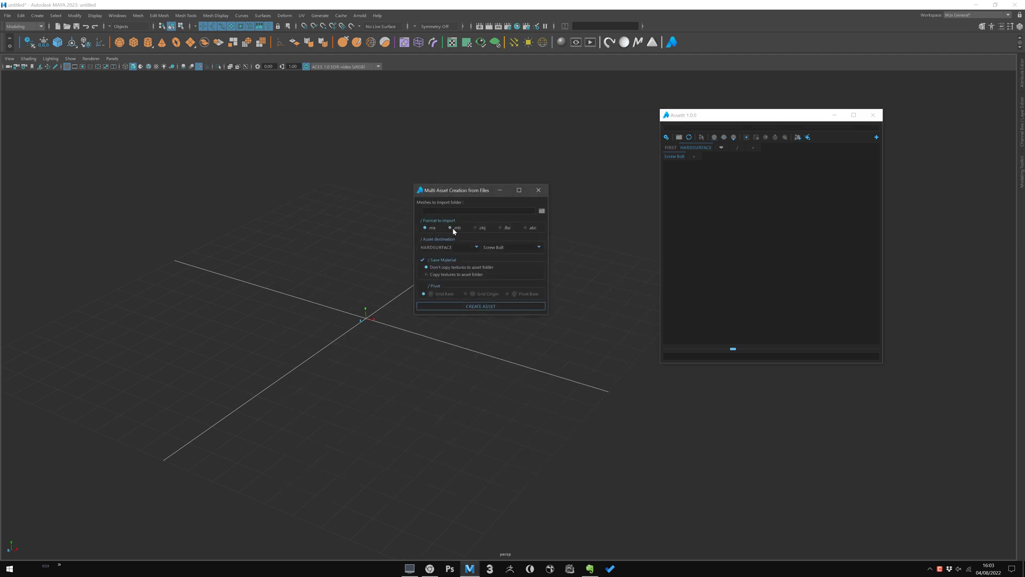
pyautogui.click(410, 569)
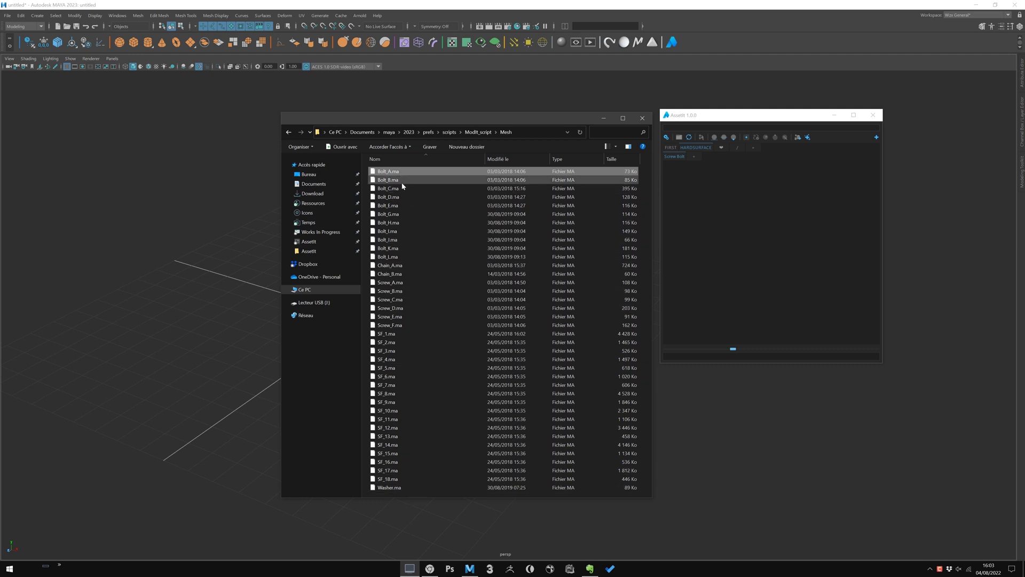
pyautogui.click(527, 133)
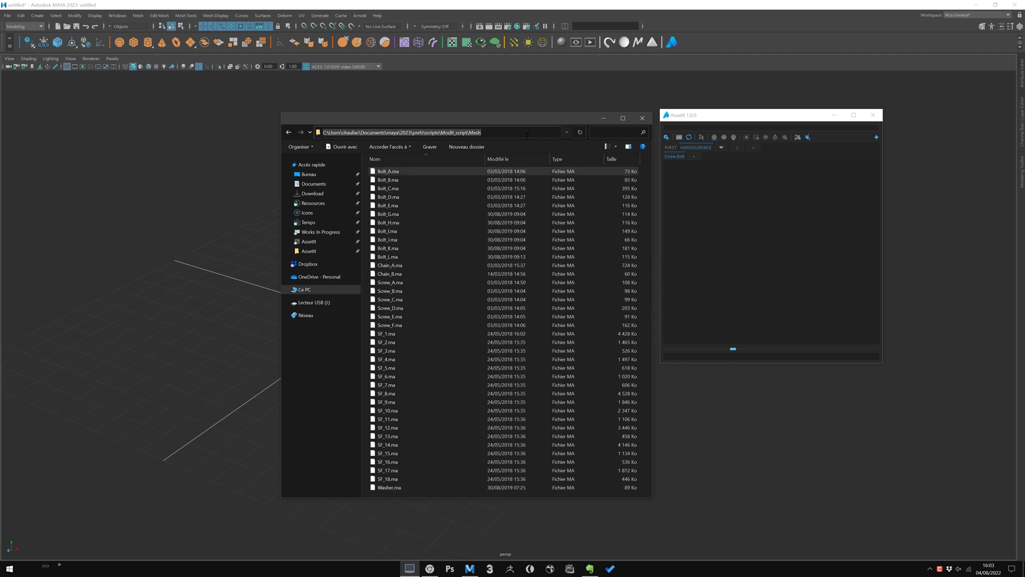
pyautogui.click(608, 121)
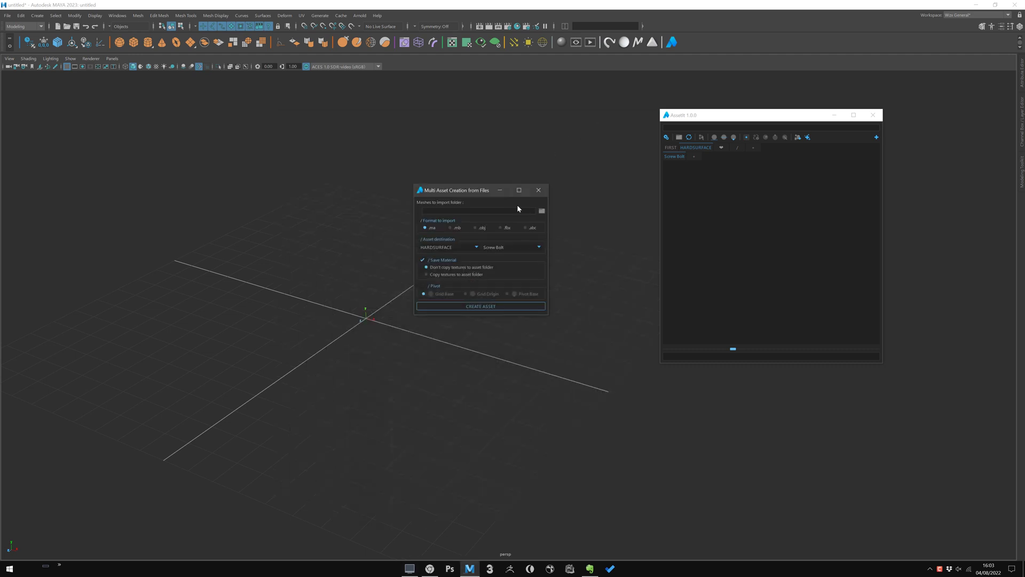
# - Set the meshes import folder to the copied ModIt_script\Mesh path
pyautogui.click(542, 211)
pyautogui.click(461, 236)
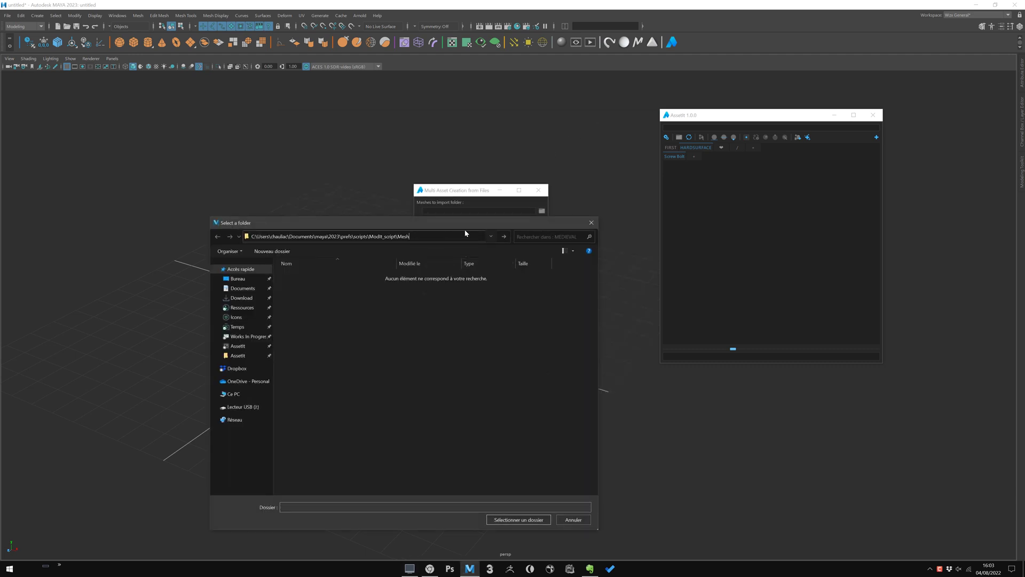
pyautogui.hotkey('ctrl', 'v')
pyautogui.press('Return')
pyautogui.click(526, 520)
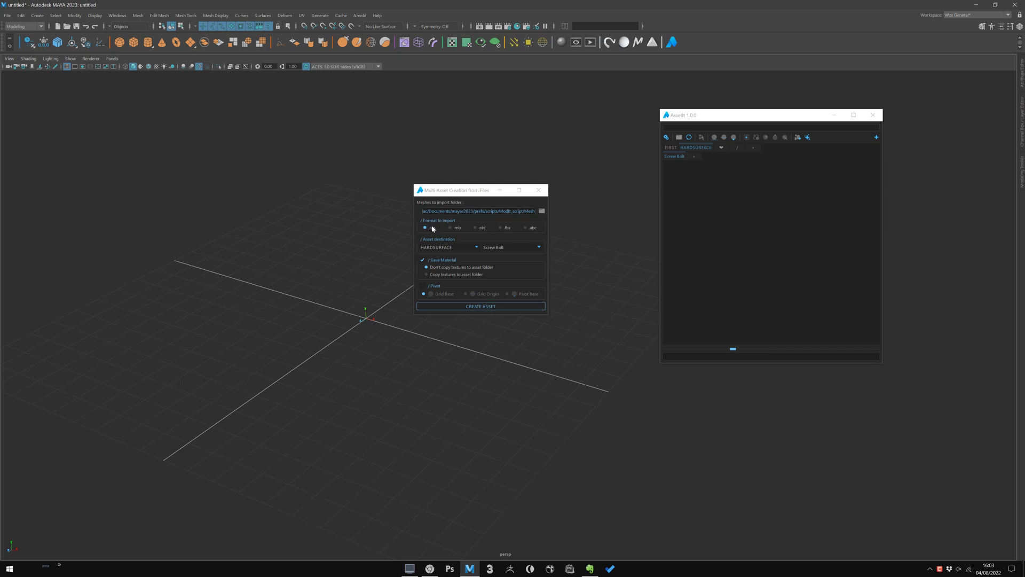
# - Keep HARDSURFACE and Screw Bolt as the asset destination and create assets from the folder's .ma files
pyautogui.click(461, 247)
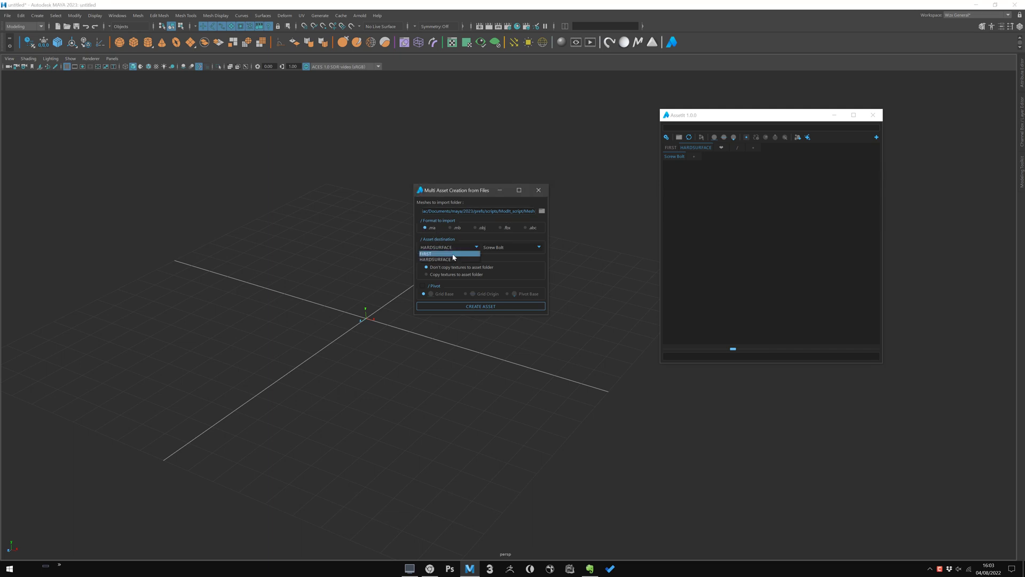
pyautogui.click(453, 259)
pyautogui.click(425, 286)
pyautogui.click(481, 307)
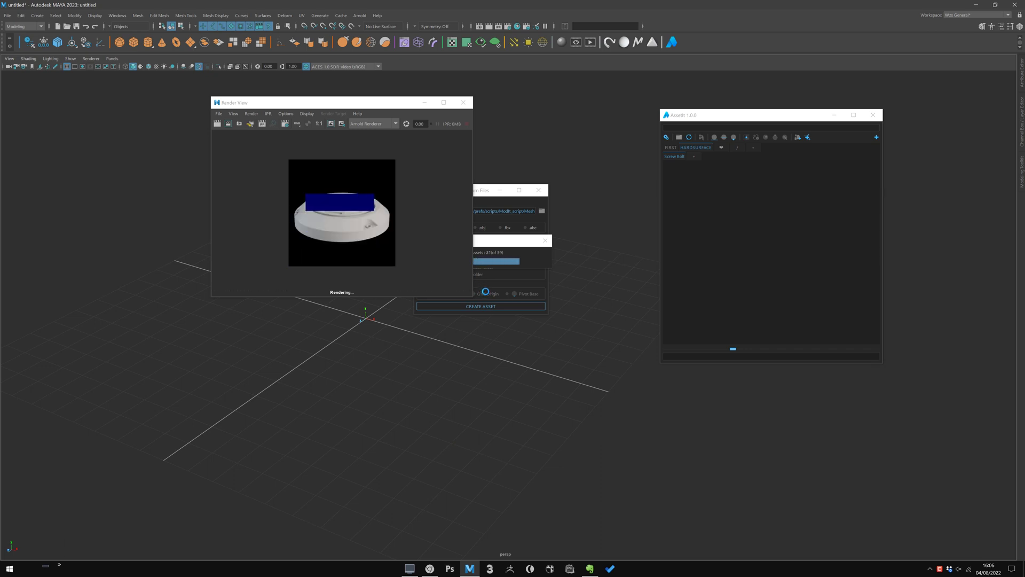
# - Move the AssetIt window toward the centre, browse the new Screw Bolt assets, and shrink their thumbnails
pyautogui.moveTo(718, 120); pyautogui.dragTo(453, 109)
pyautogui.moveTo(615, 176); pyautogui.dragTo(616, 280)
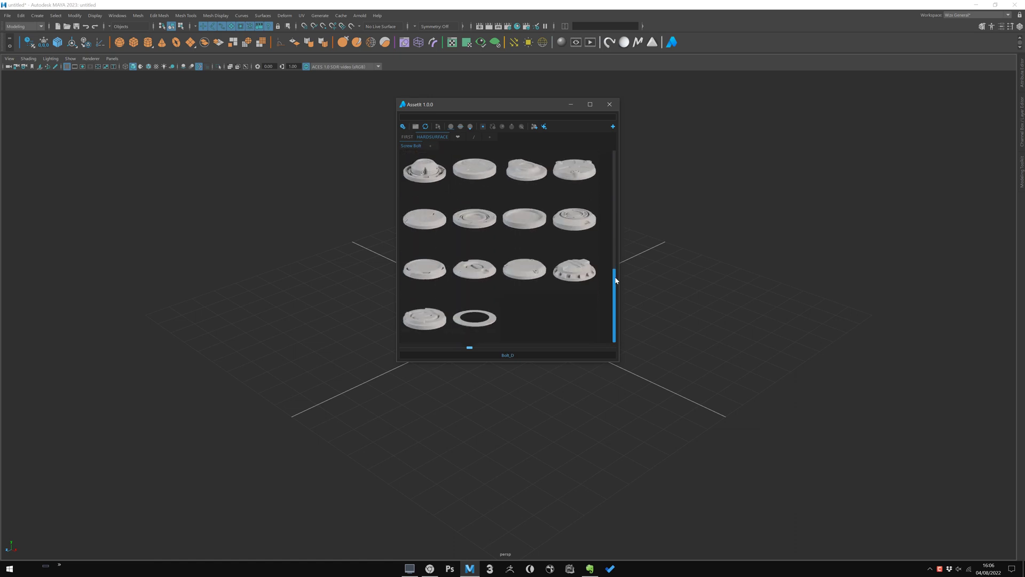
pyautogui.scroll(5, 616, 280)
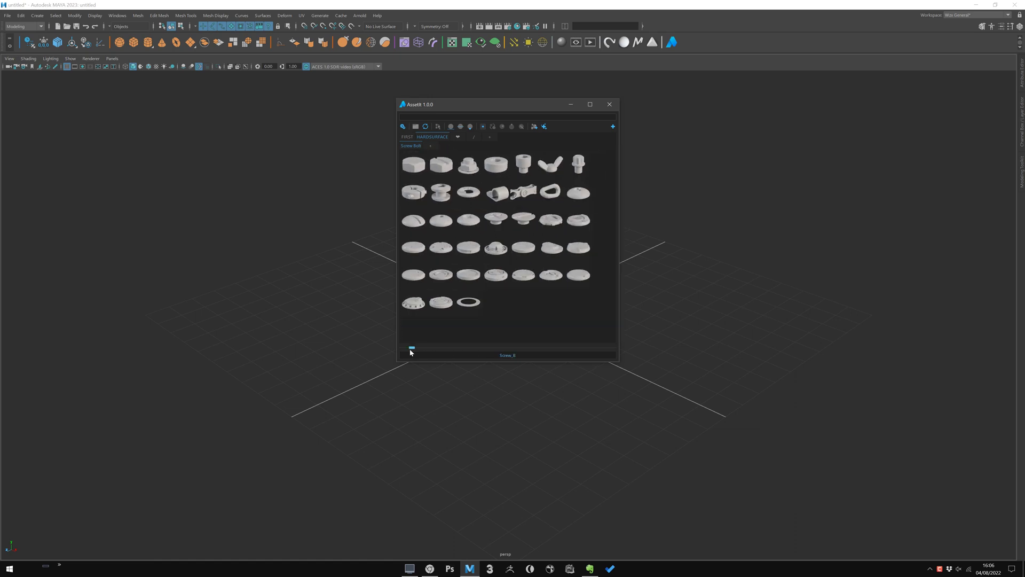